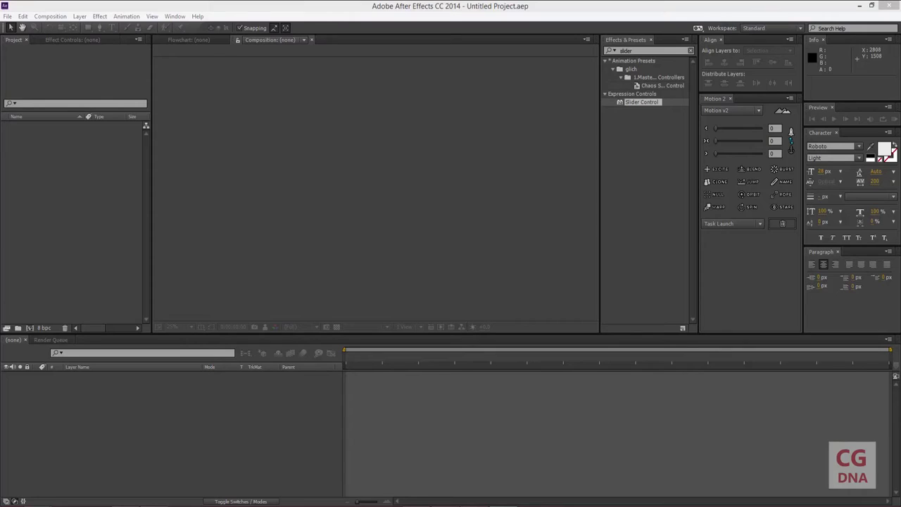
# Import CAR_PSD_01.psd as a composition with retained layer sizes
pyautogui.moveTo(859, 374); pyautogui.dragTo(94, 215)
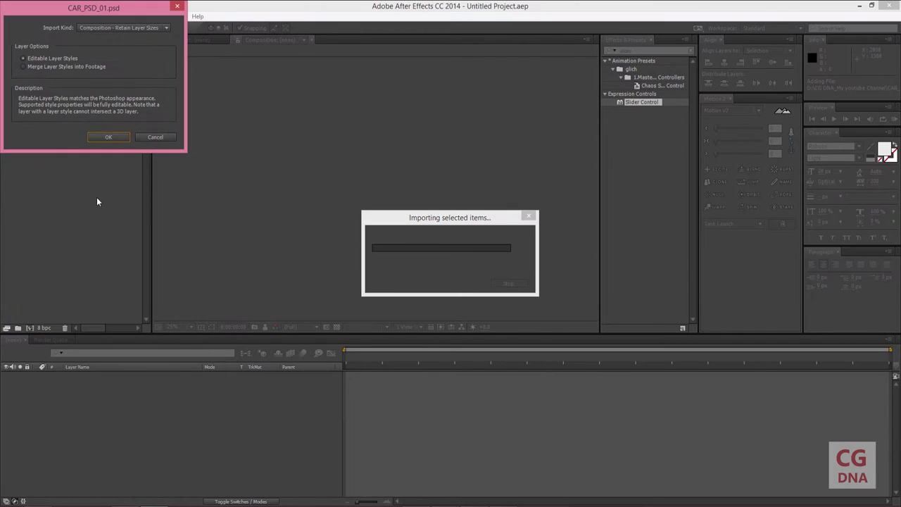
pyautogui.click(102, 137)
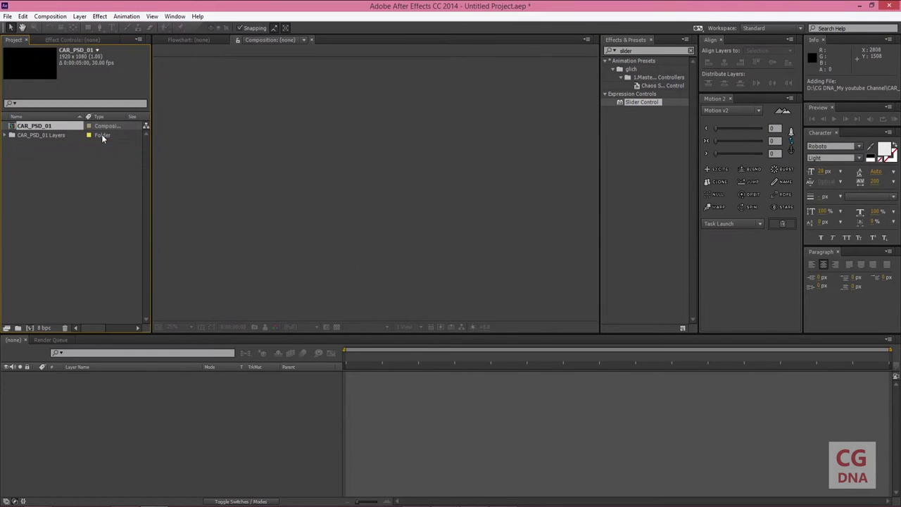
pyautogui.click(71, 185)
# Open the CAR_PSD_01 composition and delete its white background Layer 1
pyautogui.click(12, 127)
pyautogui.doubleClick(12, 127)
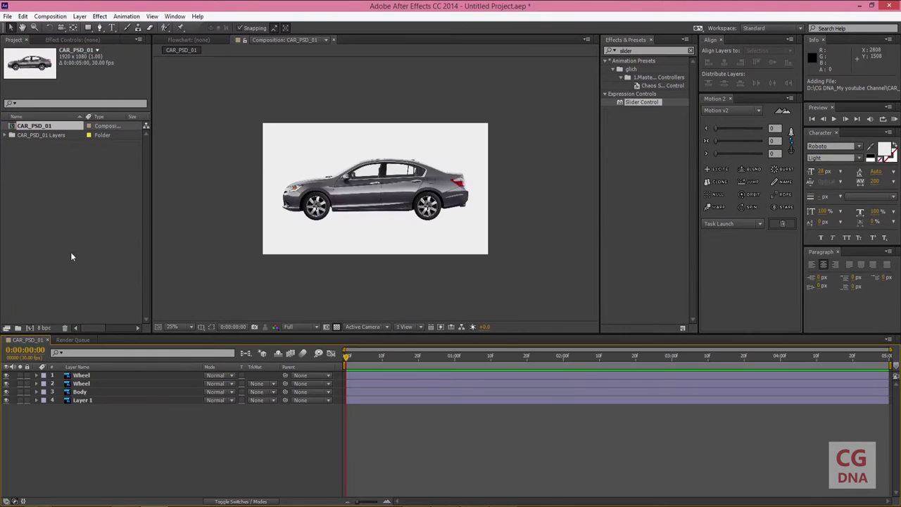
pyautogui.click(80, 401)
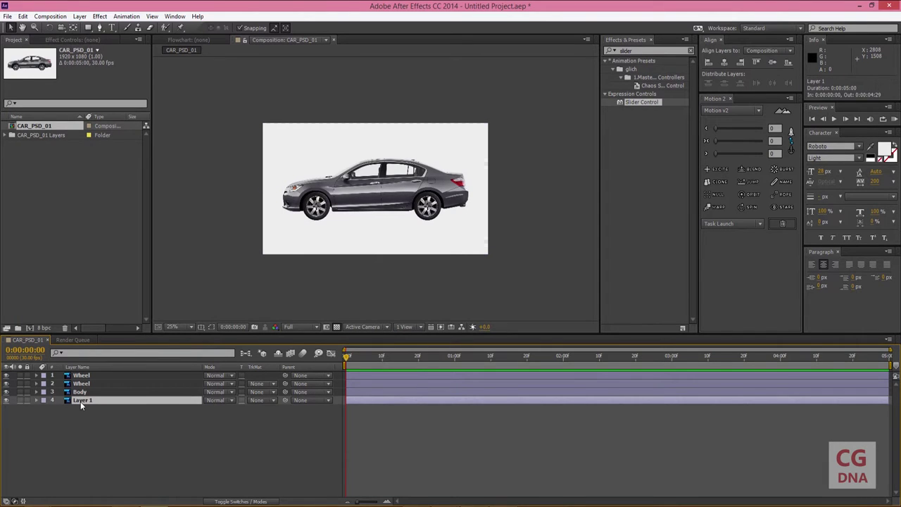
pyautogui.press('Delete')
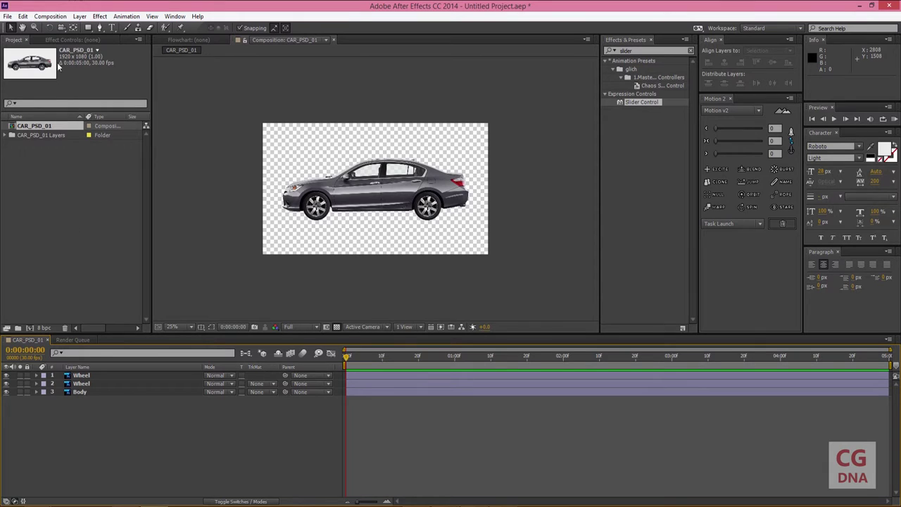
# Set the CAR_PSD_01 composition width to 3000 px, keeping the 1080 px height
pyautogui.click(52, 16)
pyautogui.click(73, 41)
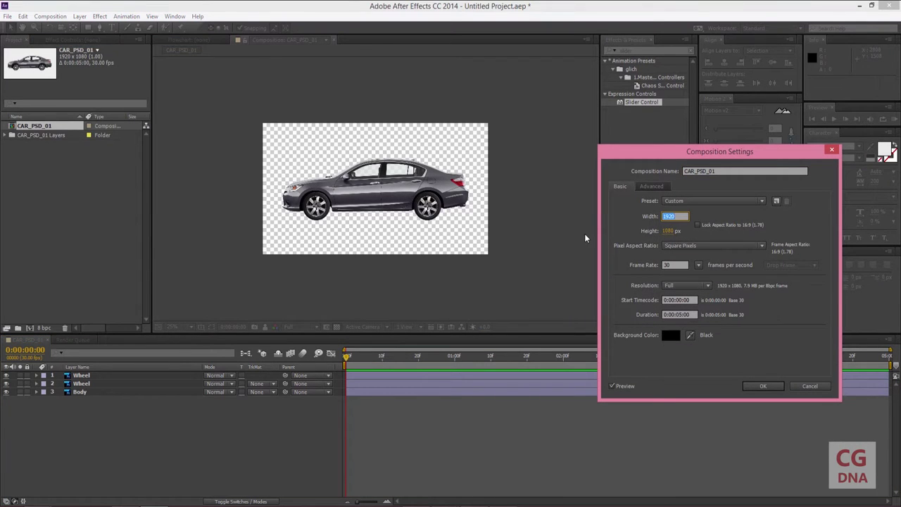
pyautogui.write('3000')
pyautogui.click(796, 343)
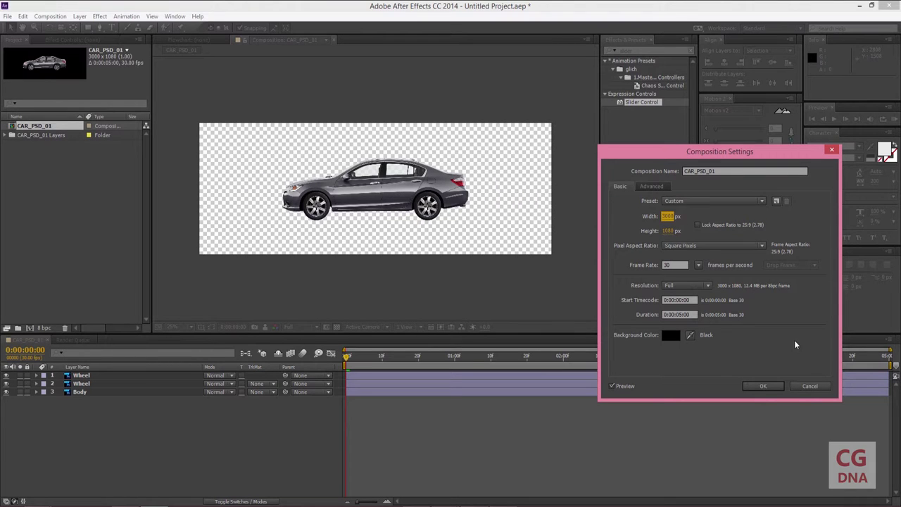
pyautogui.click(763, 386)
pyautogui.scroll(2, 331, 289)
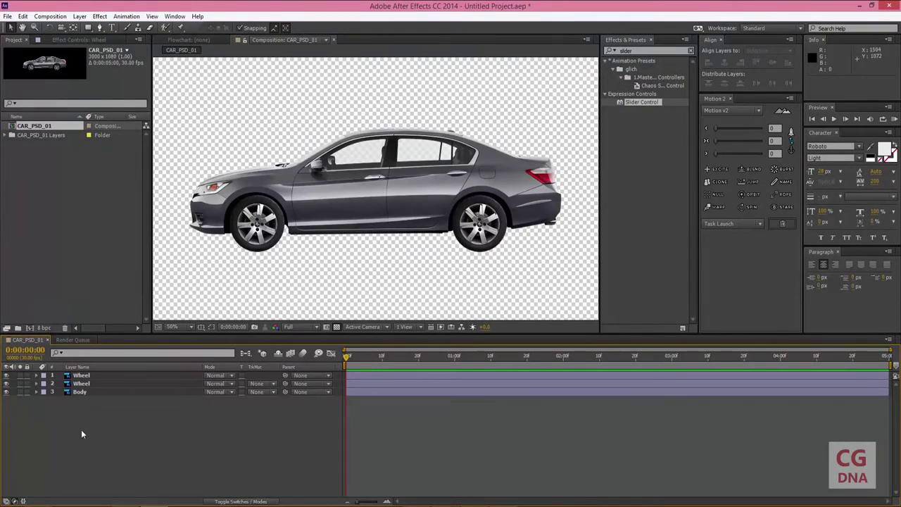
# Toggle both Wheel layers' visibility off and back on to identify them
pyautogui.click(5, 384)
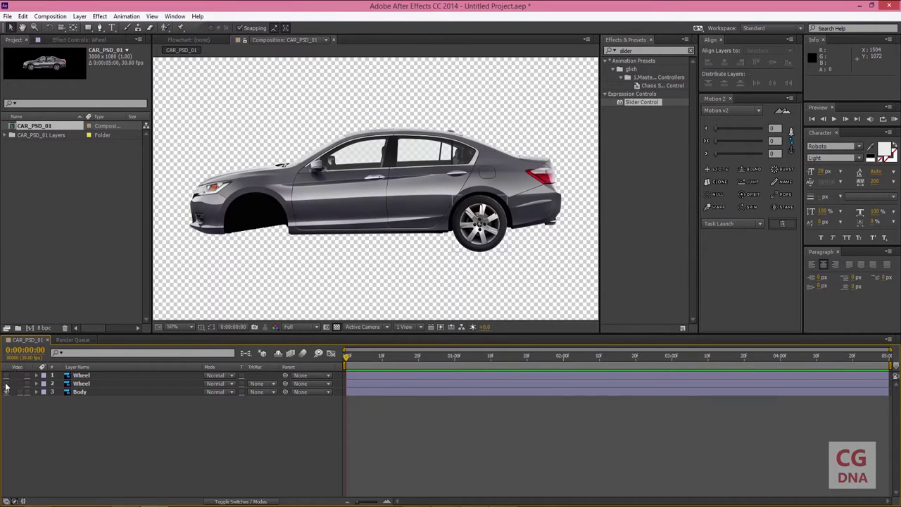
pyautogui.click(6, 375)
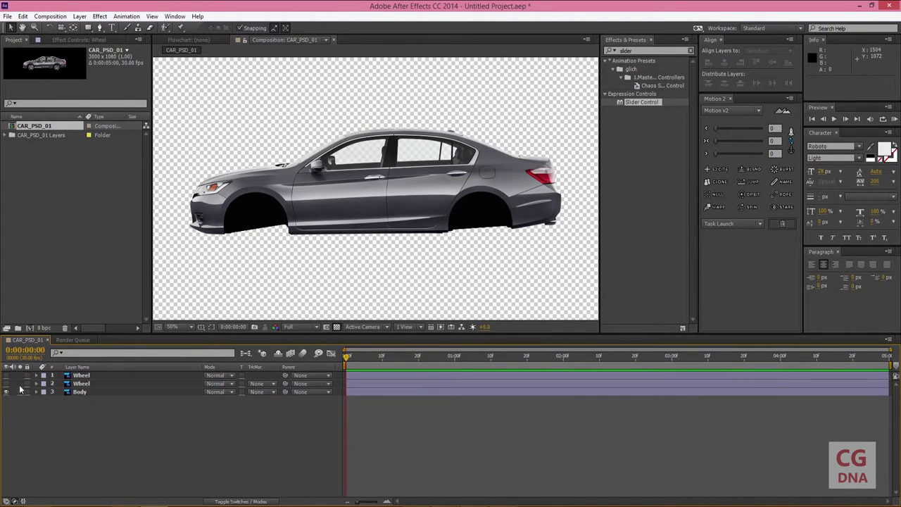
pyautogui.click(6, 384)
pyautogui.click(5, 375)
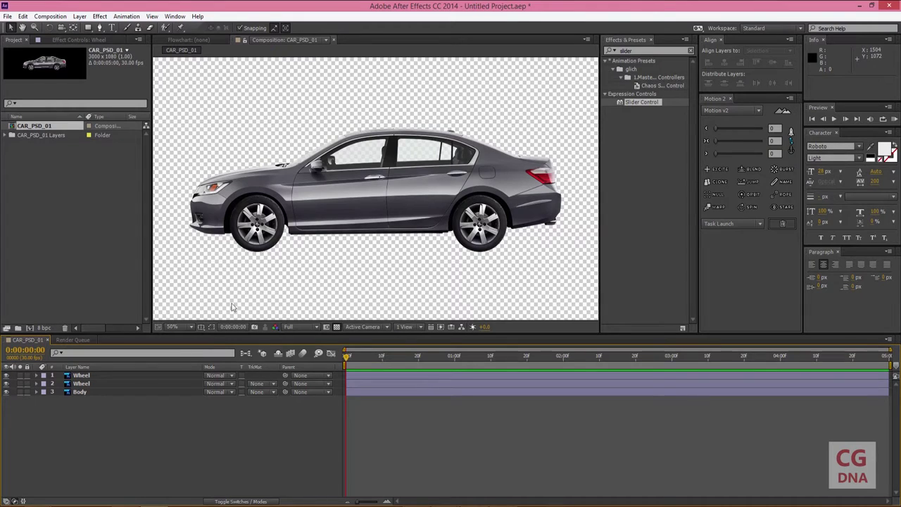
pyautogui.press(',')
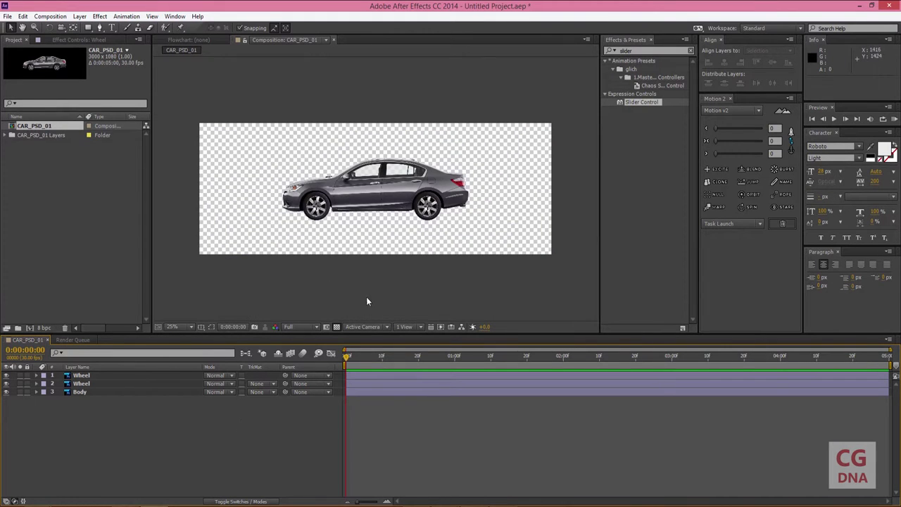
pyautogui.press('.')
pyautogui.moveTo(359, 266); pyautogui.dragTo(365, 270)
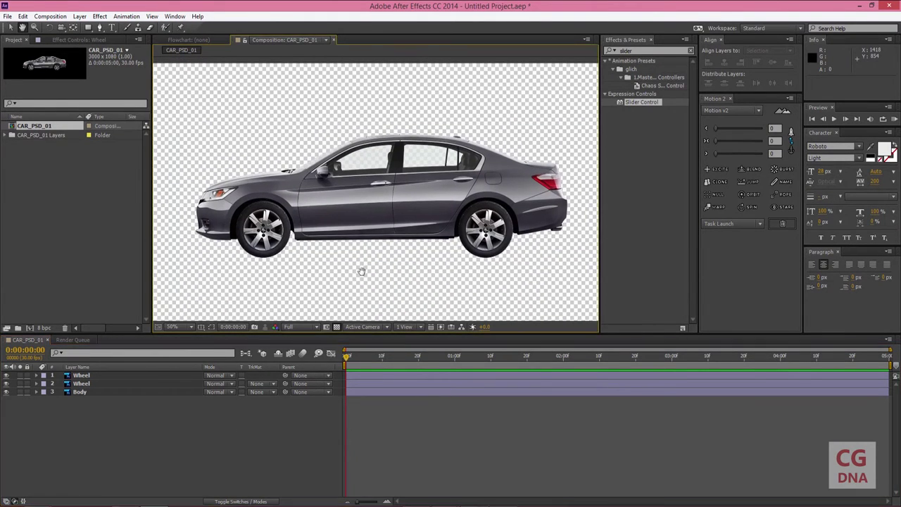
# Reveal the Rotation property on both Wheel layers, then select the Body layer
pyautogui.click(81, 375)
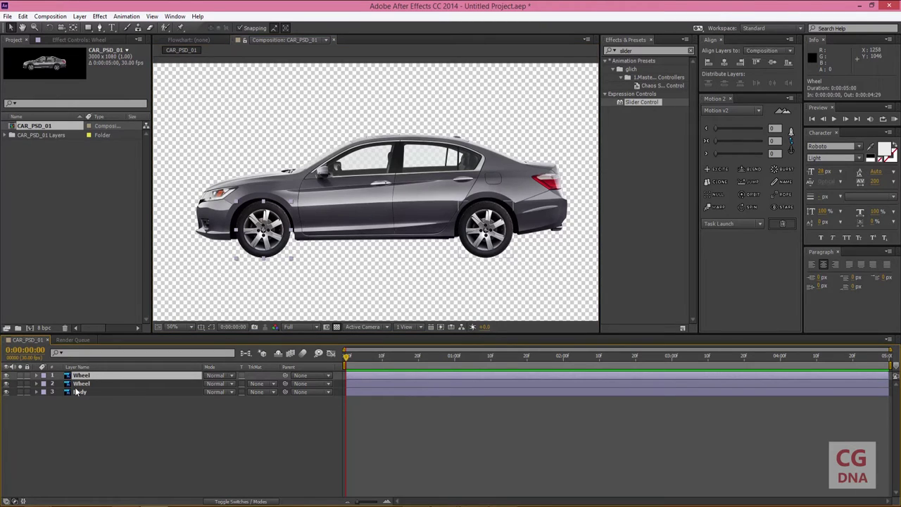
pyautogui.press('r')
pyautogui.click(79, 392)
pyautogui.press('r')
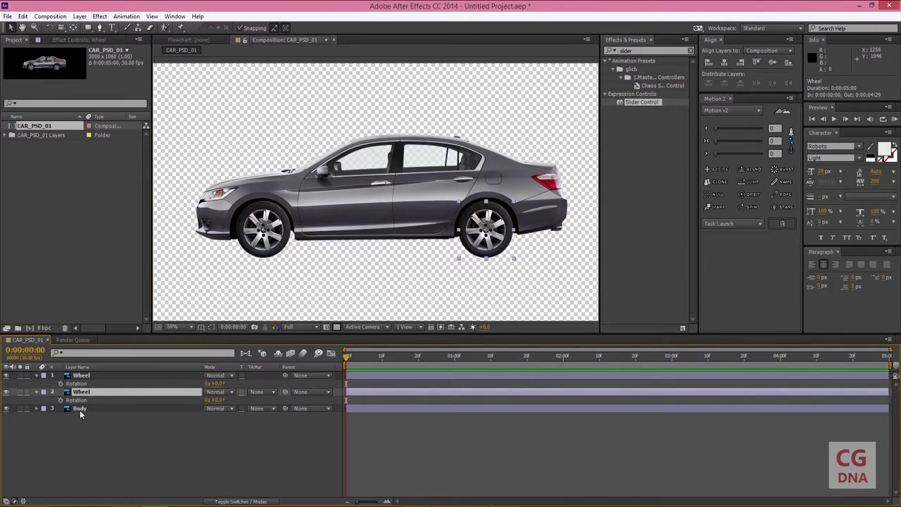
pyautogui.click(79, 409)
# Reveal Body's Position and add a new null object layer named Control
pyautogui.press('p')
pyautogui.click(110, 453)
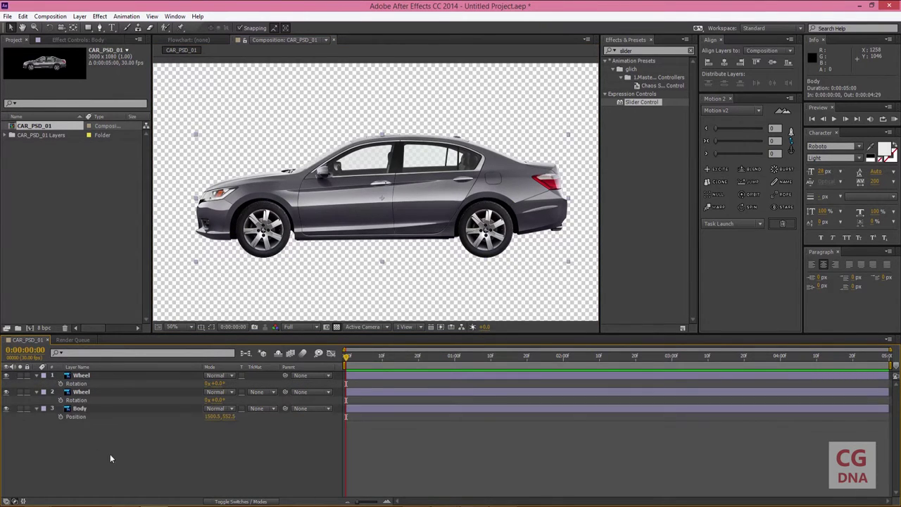
pyautogui.rightClick(107, 454)
pyautogui.moveTo(149, 353)
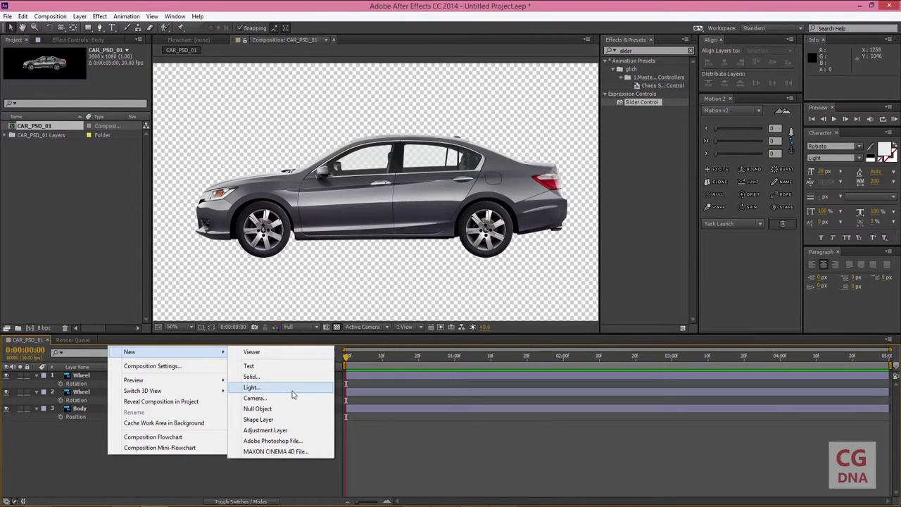
pyautogui.click(253, 408)
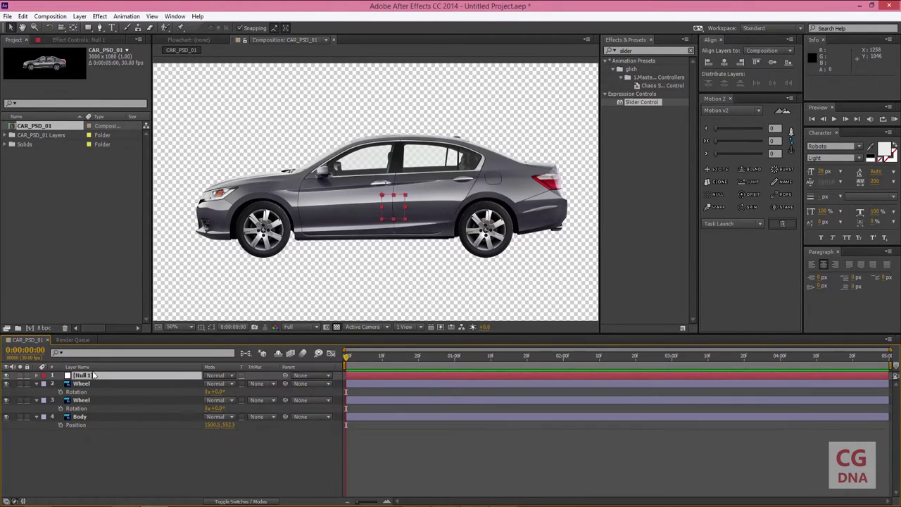
pyautogui.press('Return')
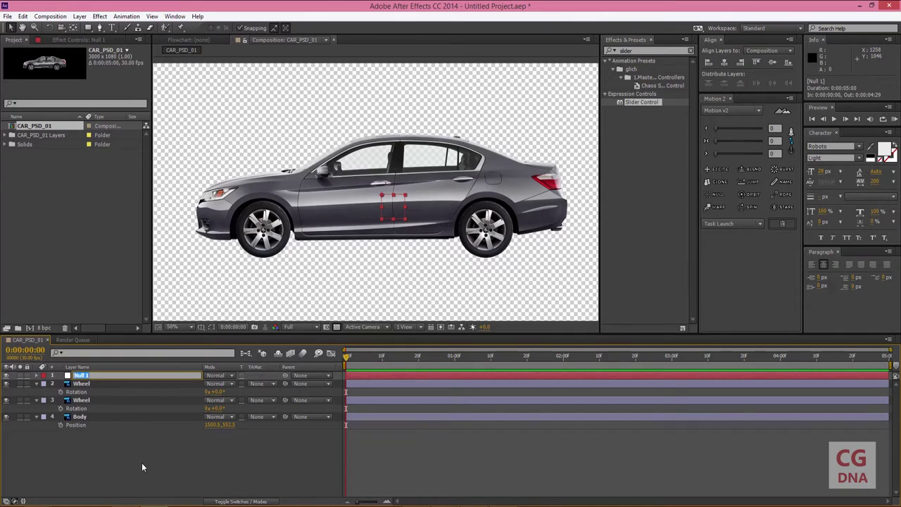
pyautogui.write('Contr')
pyautogui.write('ol')
pyautogui.click(137, 469)
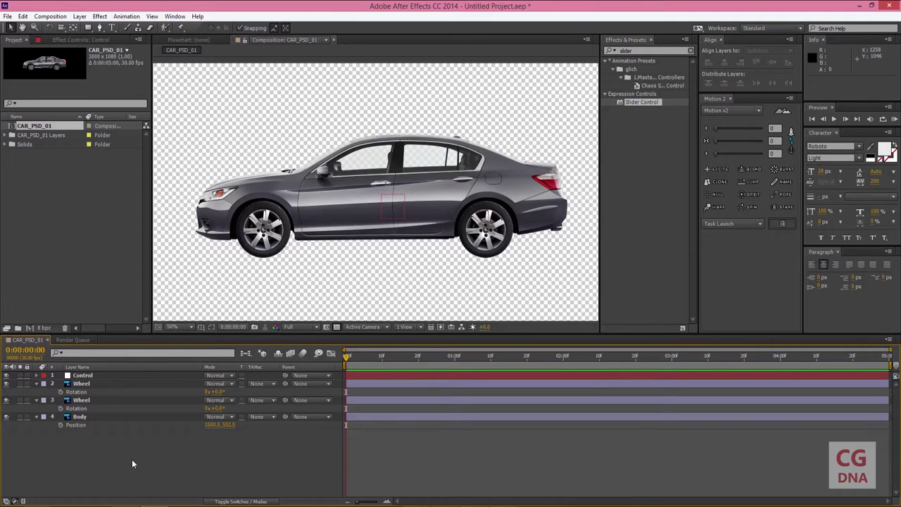
# Show the Control null's Position property (1500.0, 540.0)
pyautogui.click(79, 377)
pyautogui.press('p')
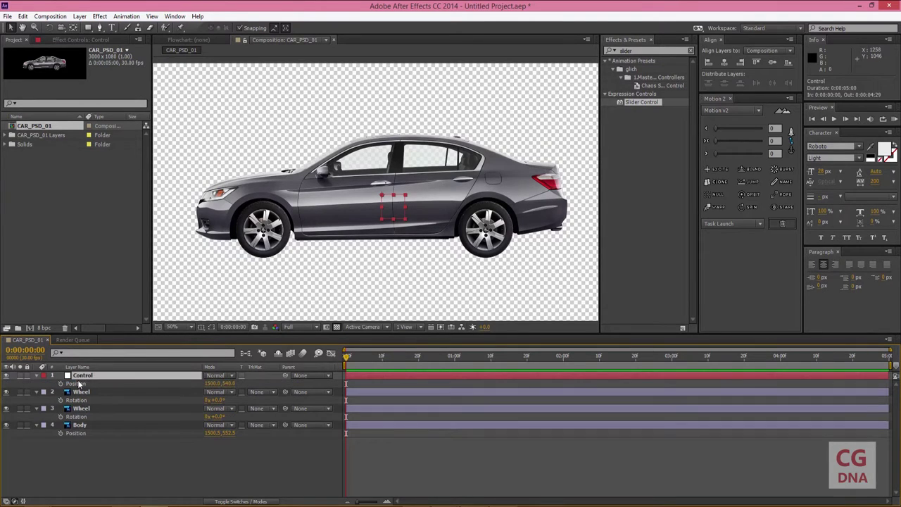
pyautogui.click(109, 466)
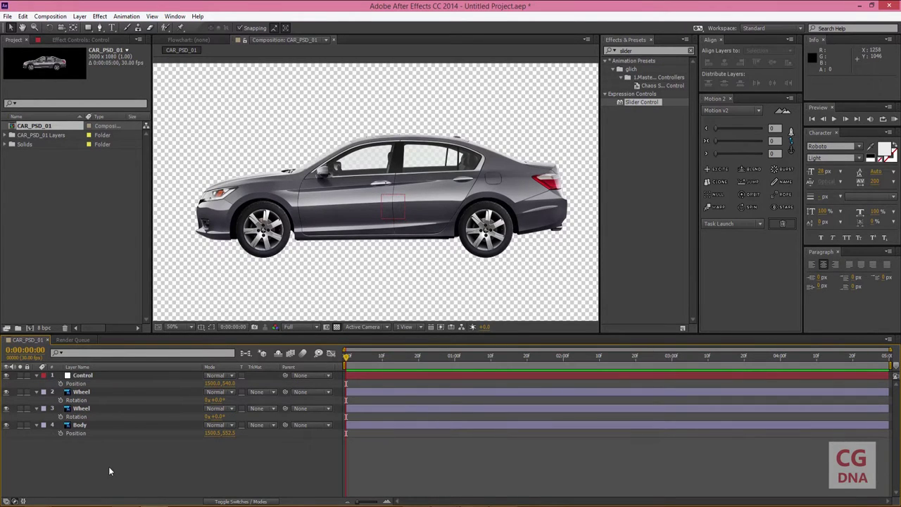
# Link the first Wheel's Rotation to Control's X position with an expression
pyautogui.keyDown('alt'); pyautogui.click(59, 400); pyautogui.keyUp('alt')
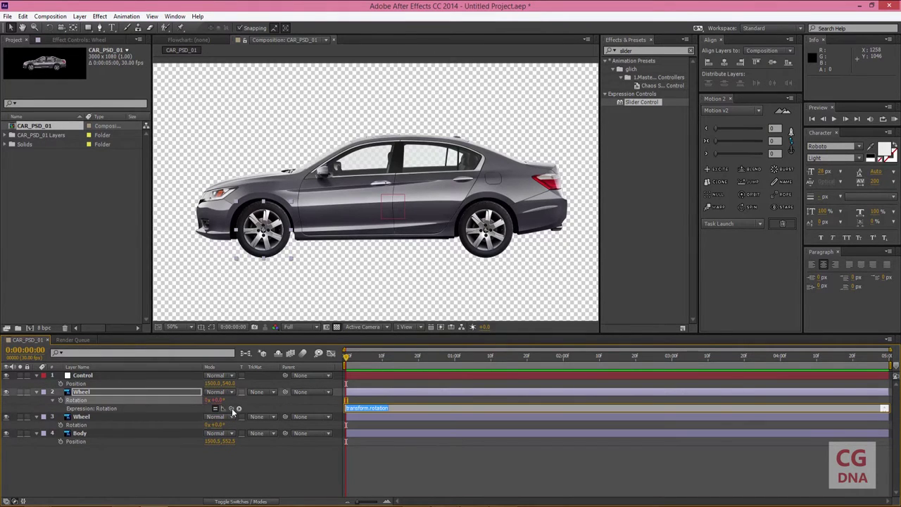
pyautogui.moveTo(230, 408); pyautogui.dragTo(212, 387)
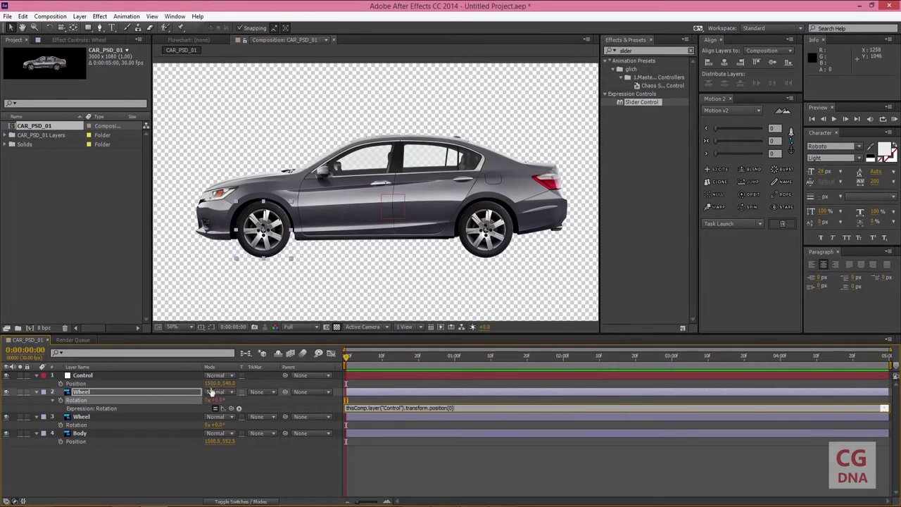
pyautogui.click(191, 460)
# Give the second Wheel the same Rotation expression, thisComp.layer("Control").transform.position[0]
pyautogui.click(81, 418)
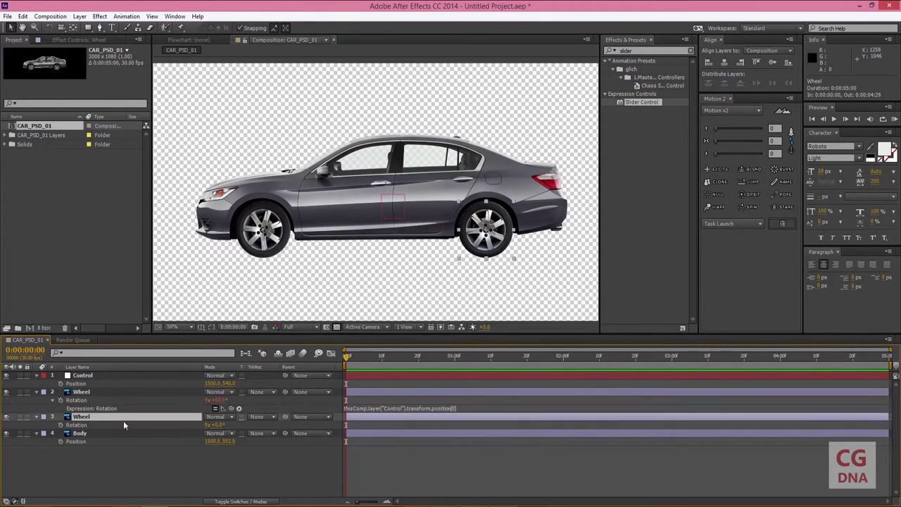
pyautogui.keyDown('alt'); pyautogui.click(62, 426); pyautogui.keyUp('alt')
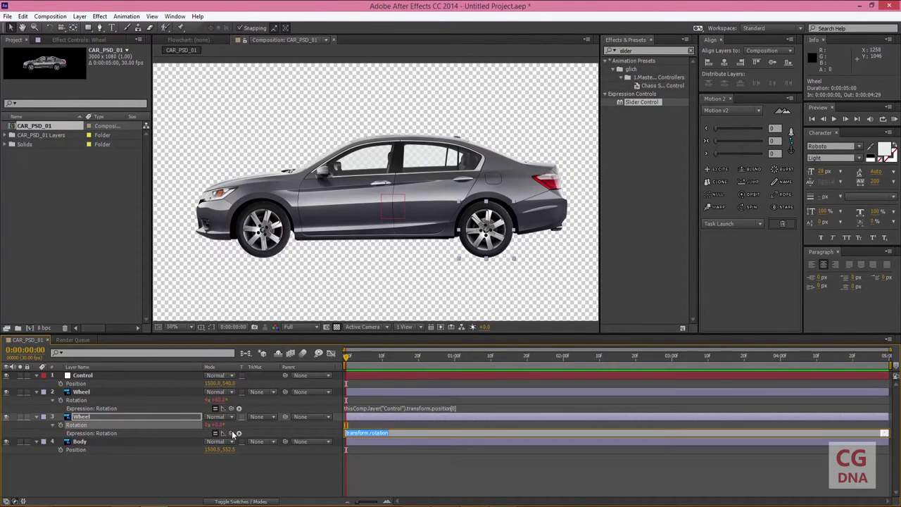
pyautogui.moveTo(230, 433); pyautogui.dragTo(208, 382)
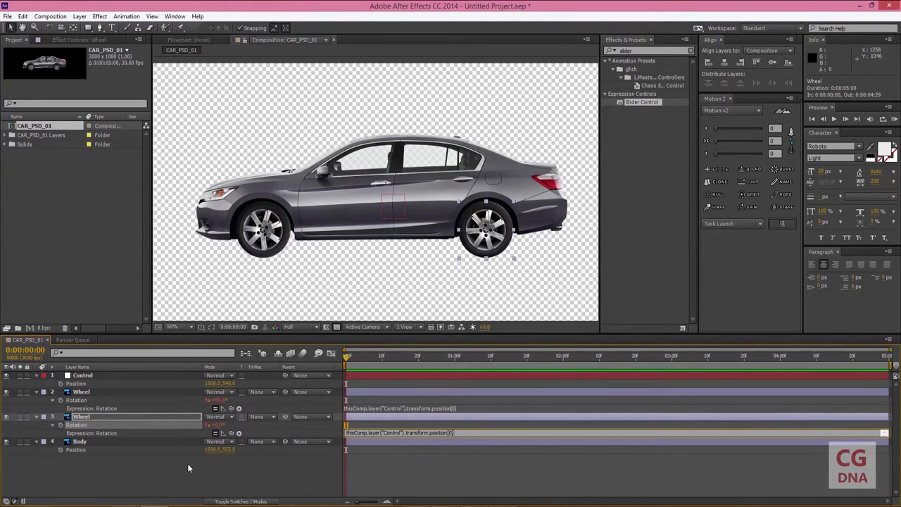
pyautogui.click(187, 463)
pyautogui.click(83, 442)
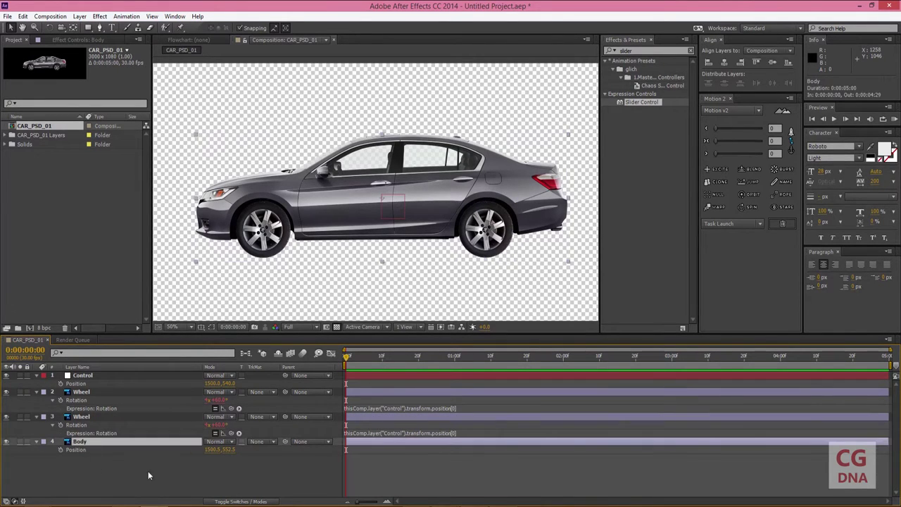
pyautogui.click(111, 473)
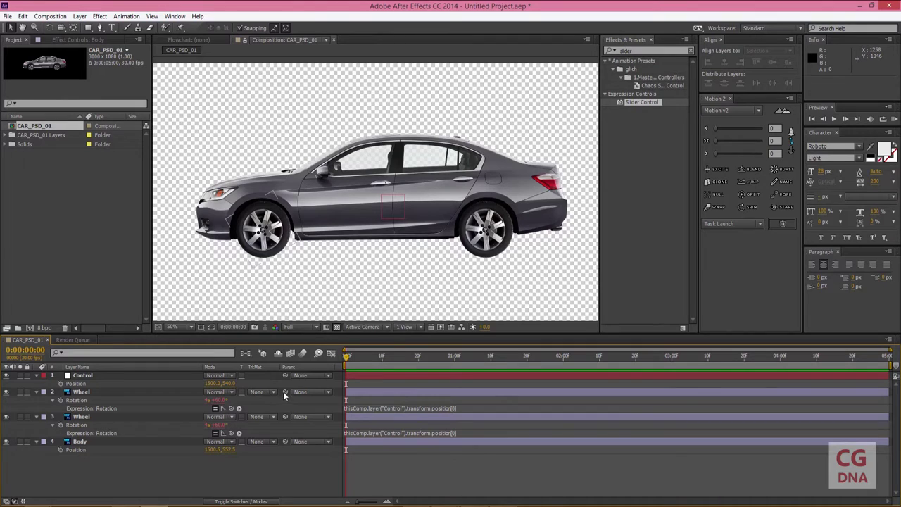
# Parent both Wheel layers to the Control null, then clear the Effects & Presets search field
pyautogui.moveTo(285, 391); pyautogui.dragTo(82, 376)
pyautogui.moveTo(285, 415); pyautogui.dragTo(81, 376)
pyautogui.click(79, 375)
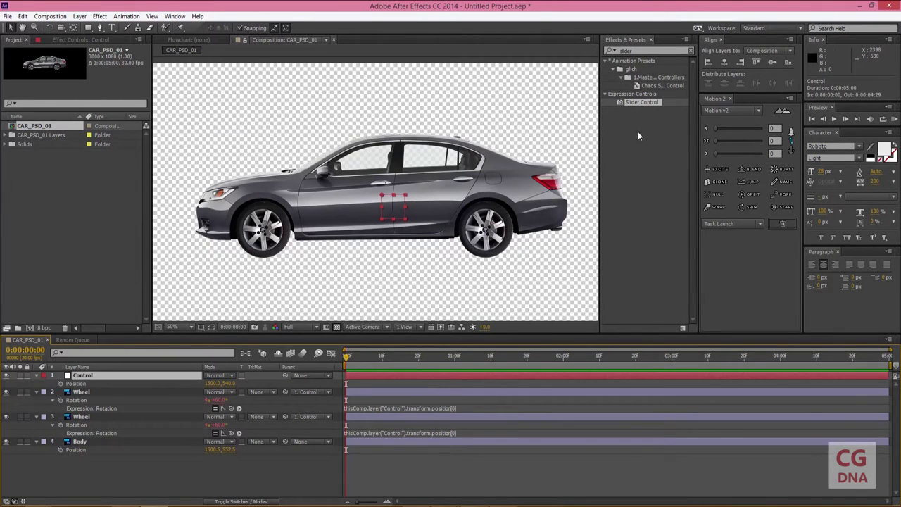
pyautogui.click(646, 51)
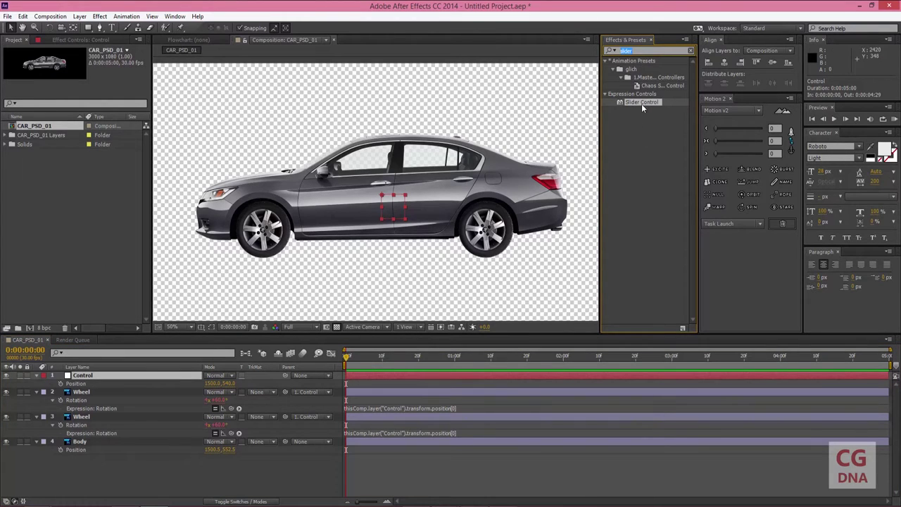
pyautogui.press('BackSpace')
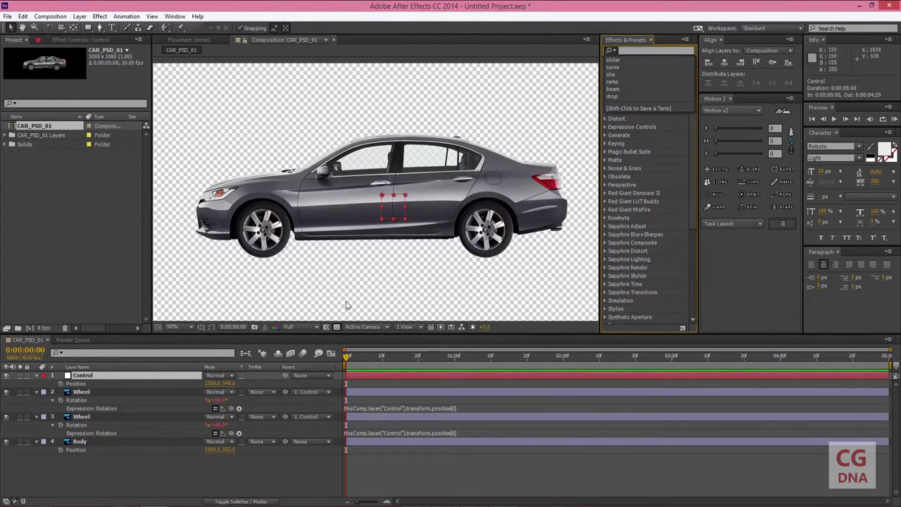
# Add a Slider Control effect to the Control null and rename it Body_CTRL
pyautogui.click(100, 15)
pyautogui.moveTo(164, 138)
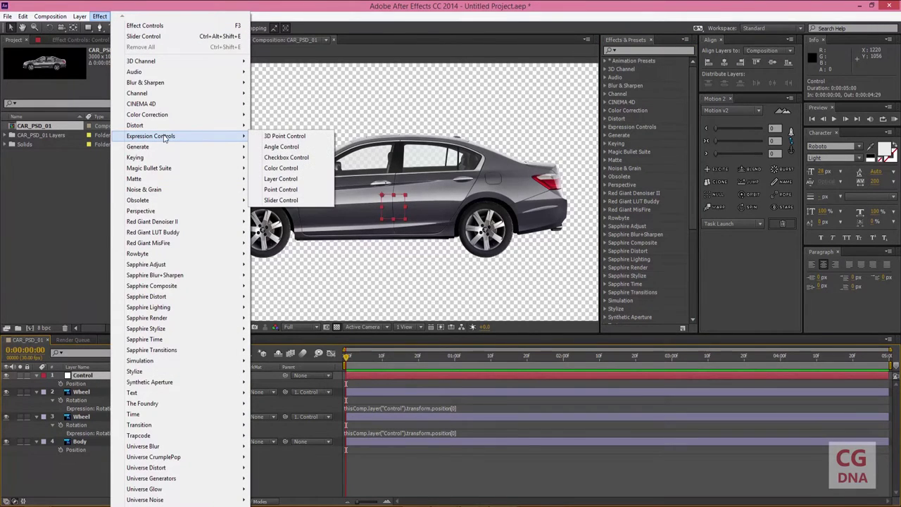
pyautogui.click(279, 202)
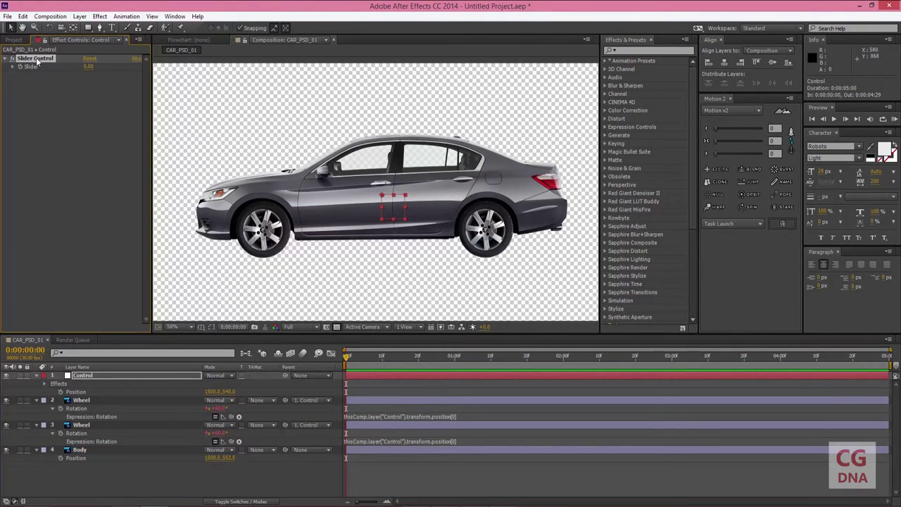
pyautogui.press('Return')
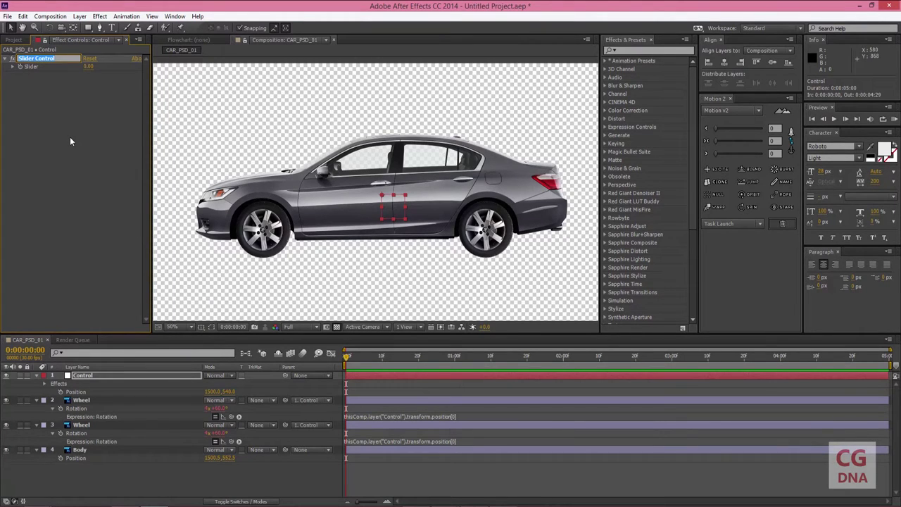
pyautogui.write('B')
pyautogui.write('ody_C')
pyautogui.write('TRL')
pyautogui.press('Return')
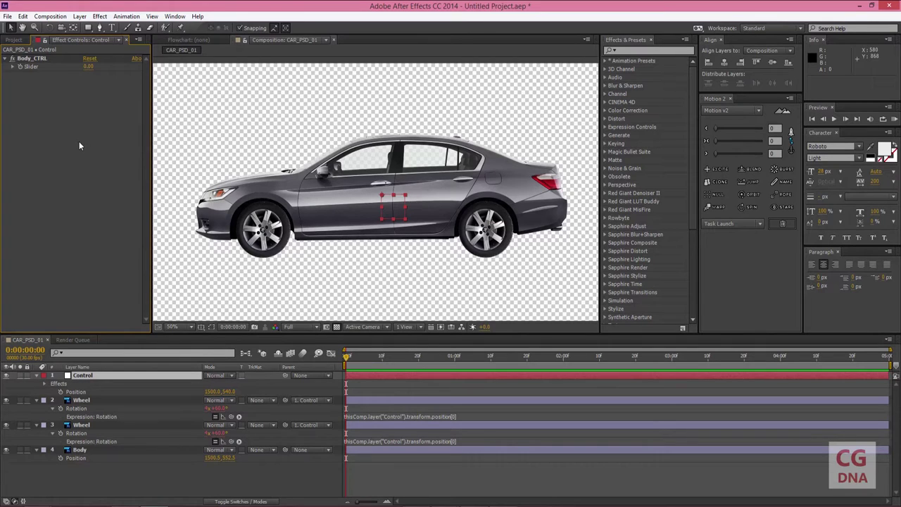
# Set the Body_CTRL Slider range to -50 minimum and 50 maximum
pyautogui.rightClick(39, 66)
pyautogui.click(59, 74)
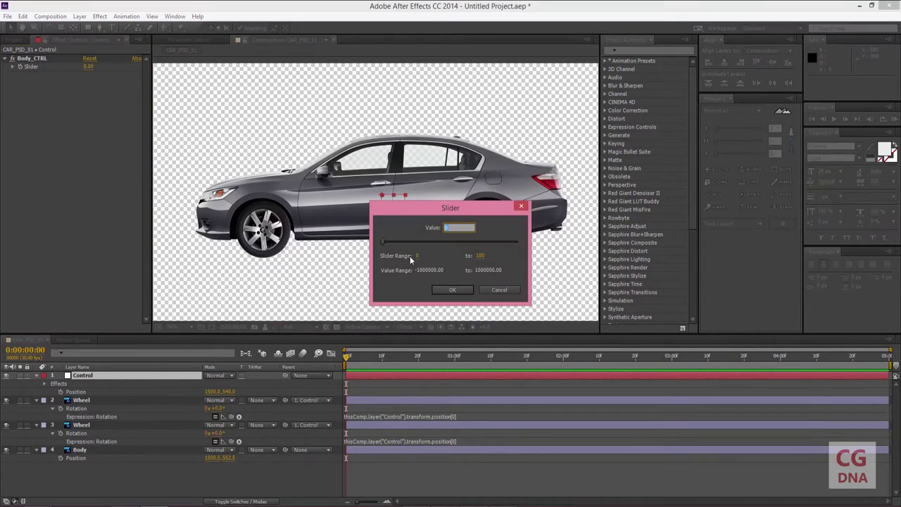
pyautogui.press('Tab')
pyautogui.write('-50')
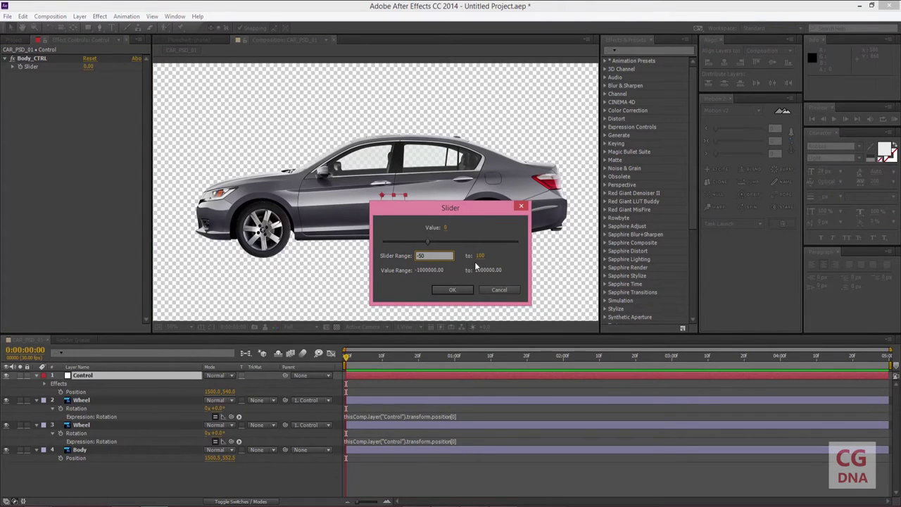
pyautogui.press('Tab')
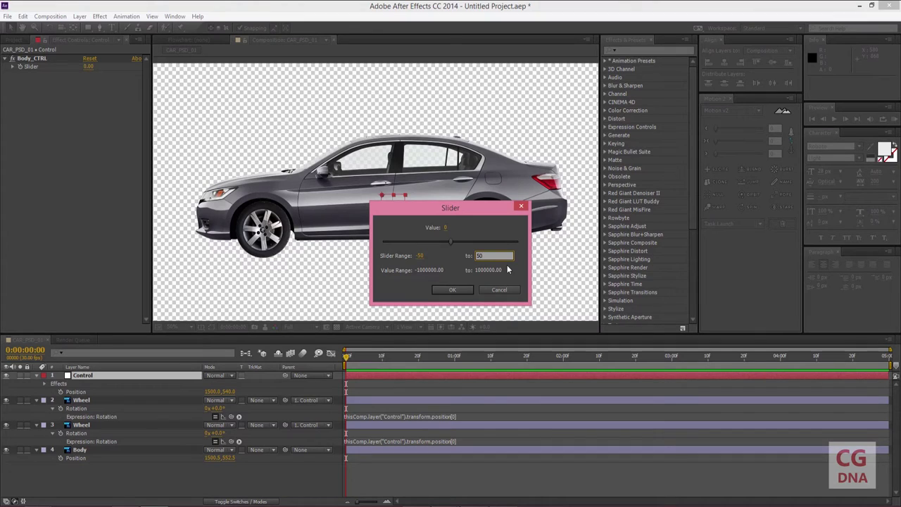
pyautogui.write('50')
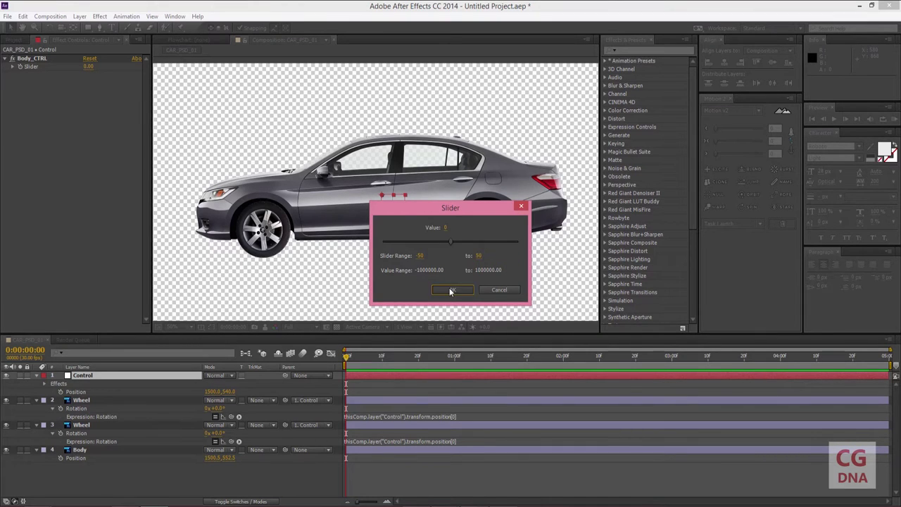
pyautogui.click(452, 289)
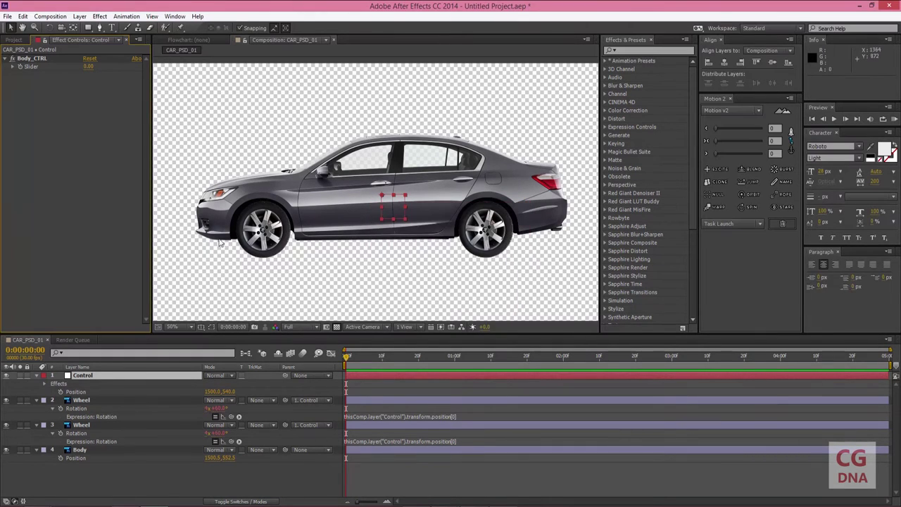
# Test the Body_CTRL slider, undo back to 0, and select the Body layer
pyautogui.click(13, 66)
pyautogui.moveTo(79, 80); pyautogui.dragTo(107, 80)
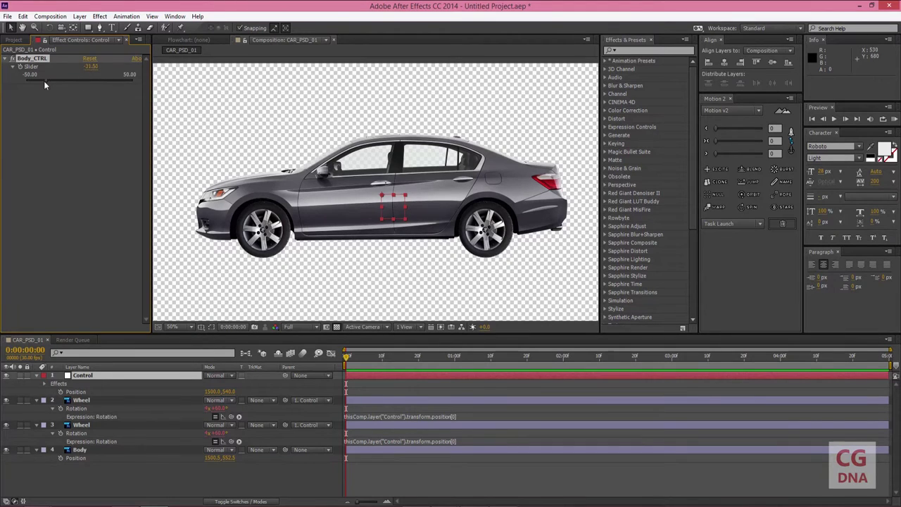
pyautogui.hotkey('ctrl', 'z')
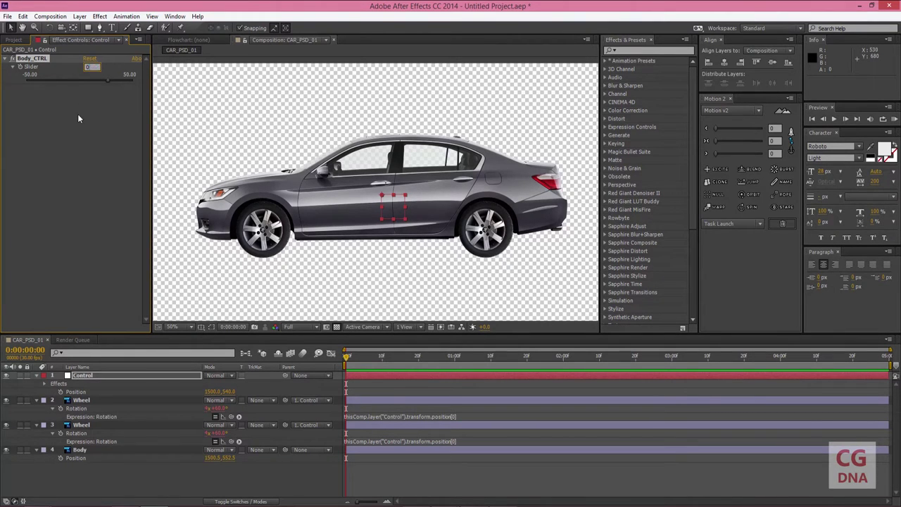
pyautogui.click(84, 451)
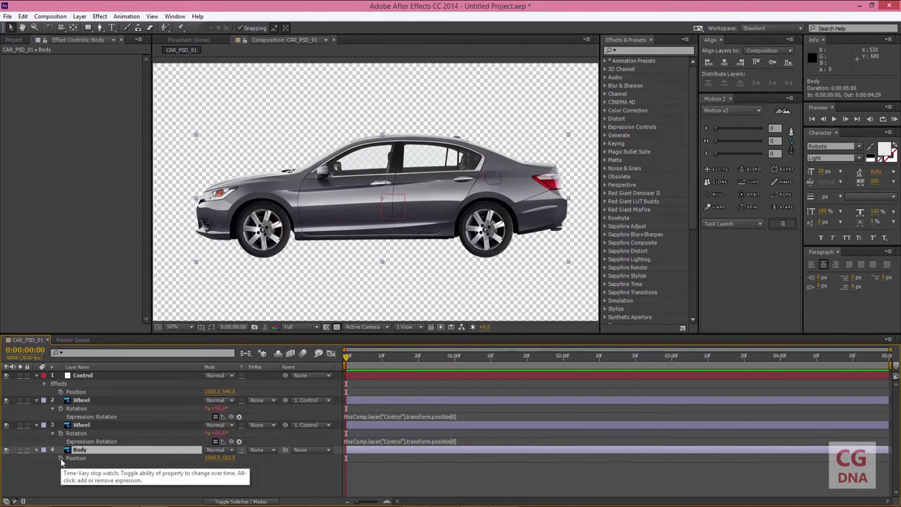
# Lock Control's Effect Controls panel and add an expression to Body's Position
pyautogui.click(92, 375)
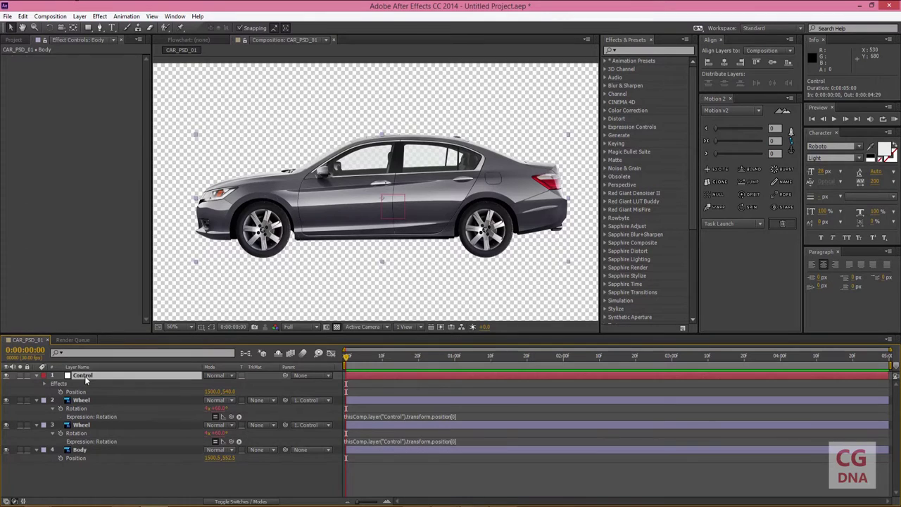
pyautogui.click(44, 40)
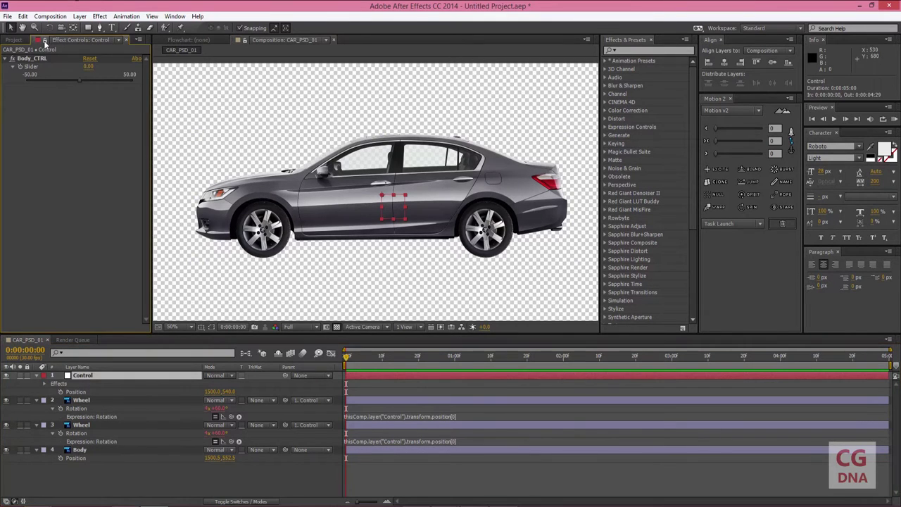
pyautogui.click(75, 450)
pyautogui.keyDown('alt'); pyautogui.click(61, 457); pyautogui.keyUp('alt')
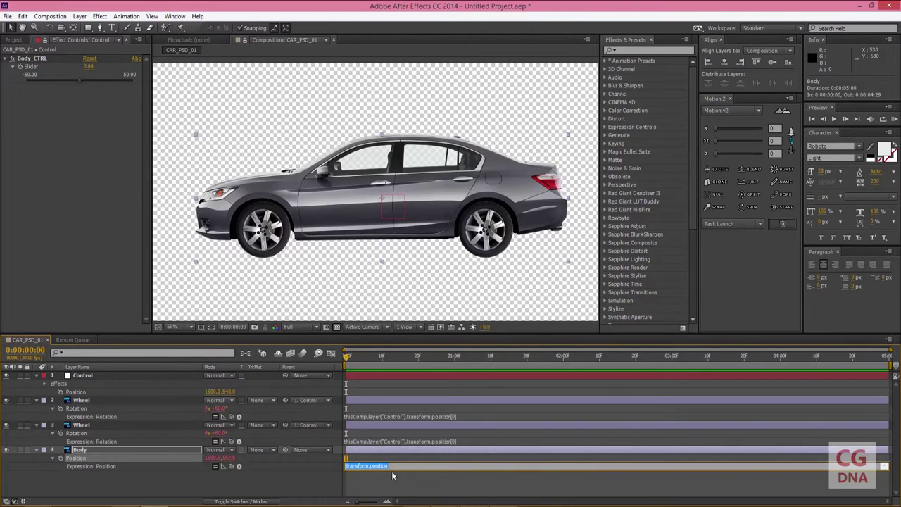
pyautogui.moveTo(392, 470); pyautogui.dragTo(394, 486)
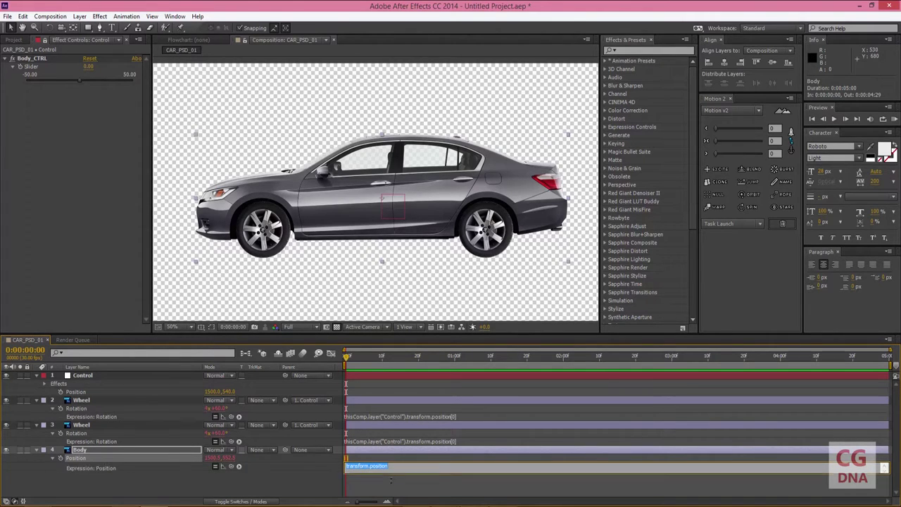
# Write Body's Position expression as [Control's X position, 552 + Body_CTRL slider]
pyautogui.write('[')
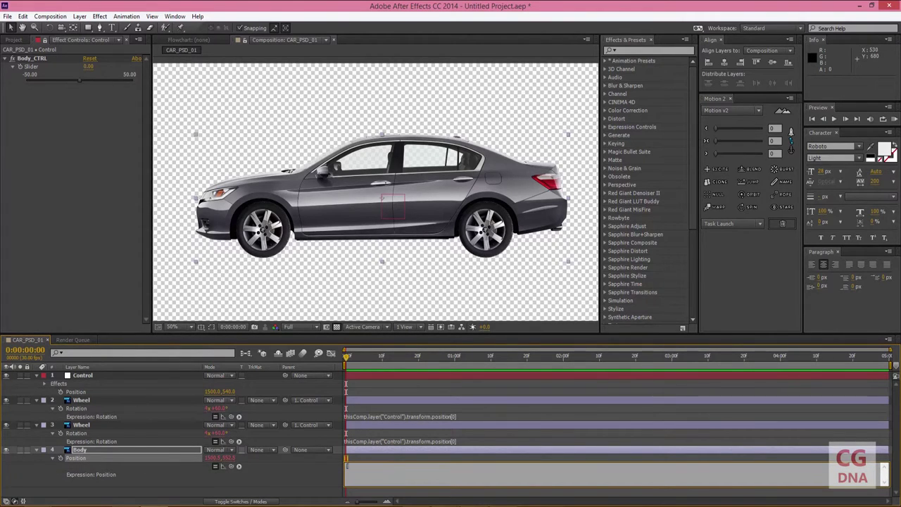
pyautogui.moveTo(230, 466); pyautogui.dragTo(211, 391)
pyautogui.write(',552+')
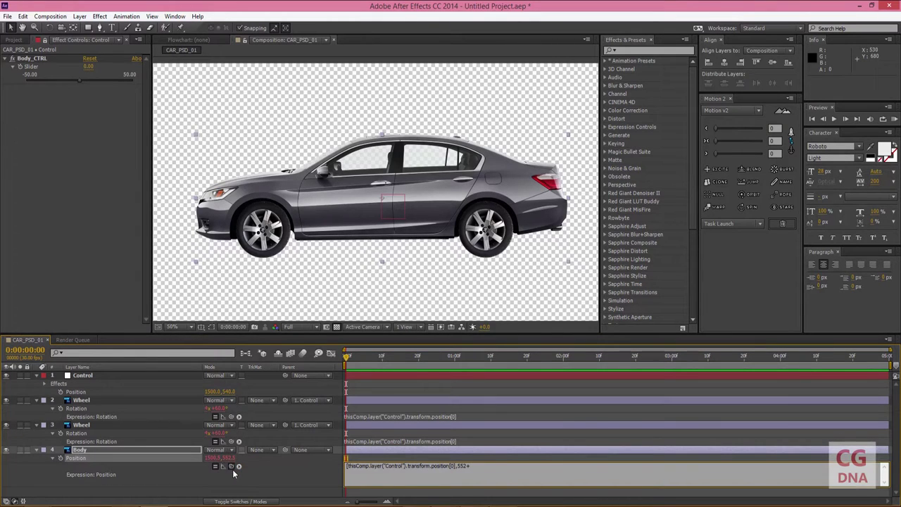
pyautogui.click(228, 457)
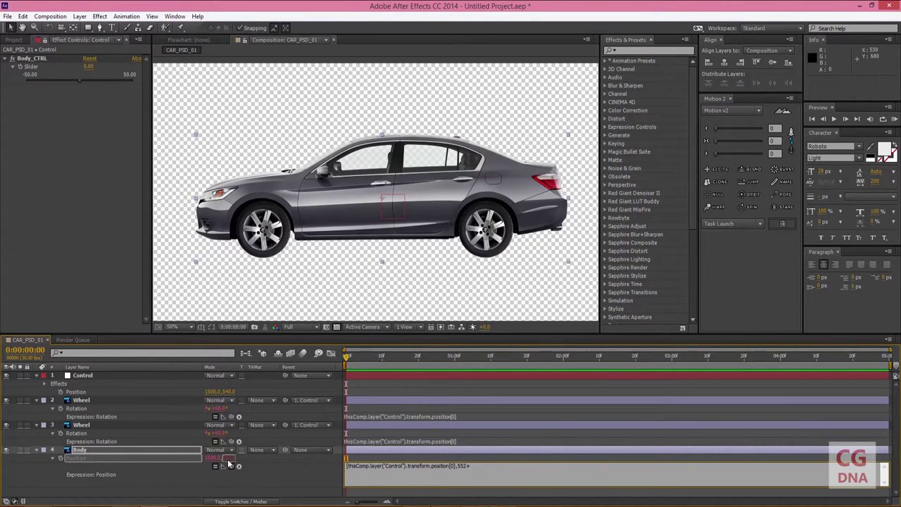
pyautogui.moveTo(231, 466); pyautogui.dragTo(30, 67)
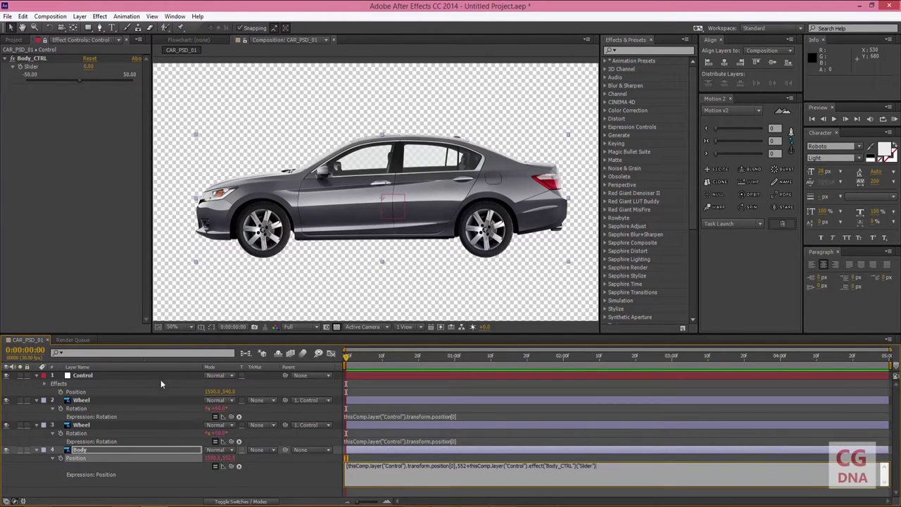
pyautogui.click(193, 485)
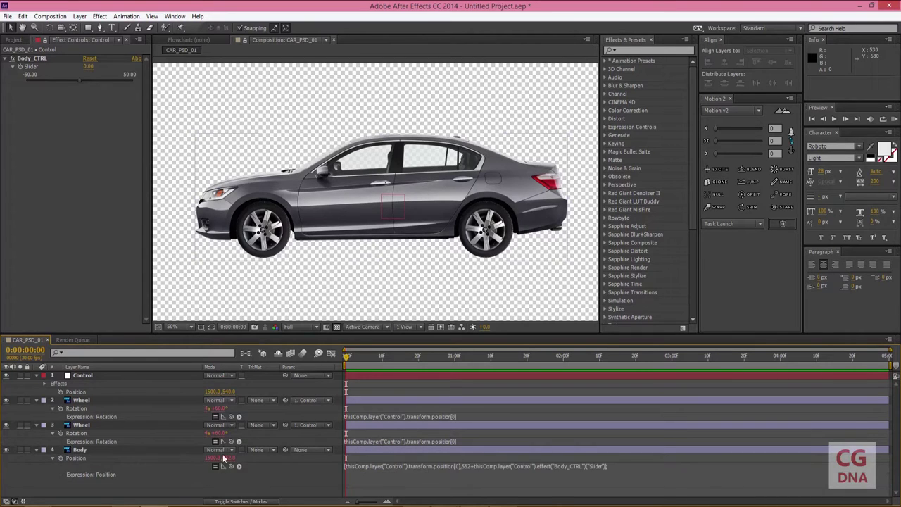
pyautogui.moveTo(81, 79)
pyautogui.mouseDown()
pyautogui.moveTo(63, 90)
pyautogui.moveTo(89, 94)
pyautogui.mouseUp()
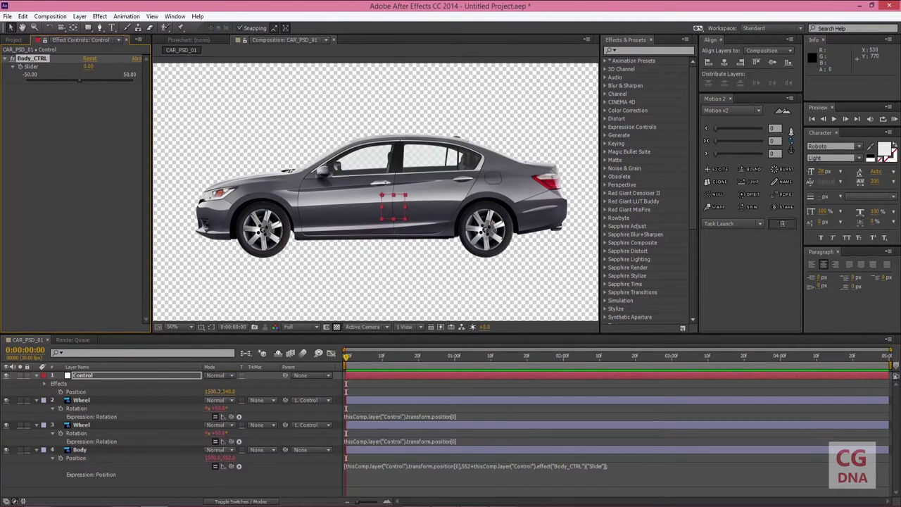
pyautogui.moveTo(210, 392)
pyautogui.mouseDown()
pyautogui.moveTo(168, 389)
pyautogui.moveTo(211, 390)
pyautogui.mouseUp()
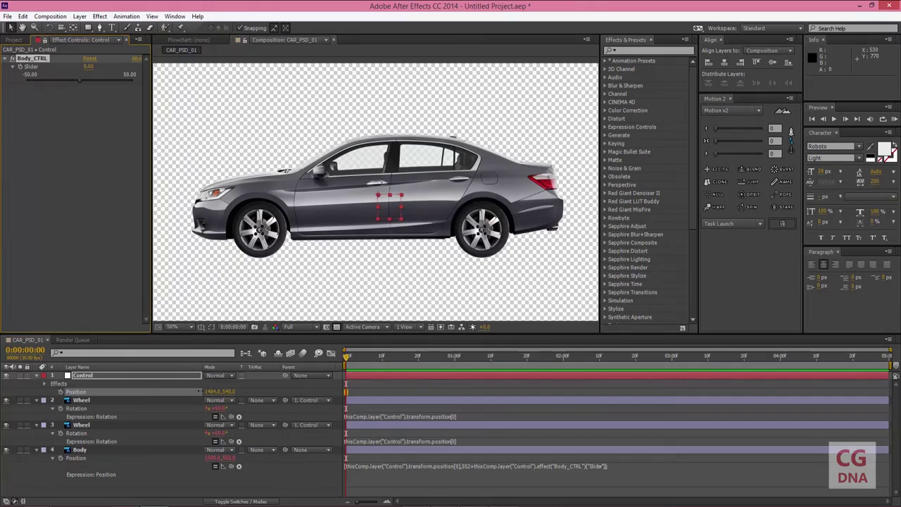
pyautogui.click(163, 487)
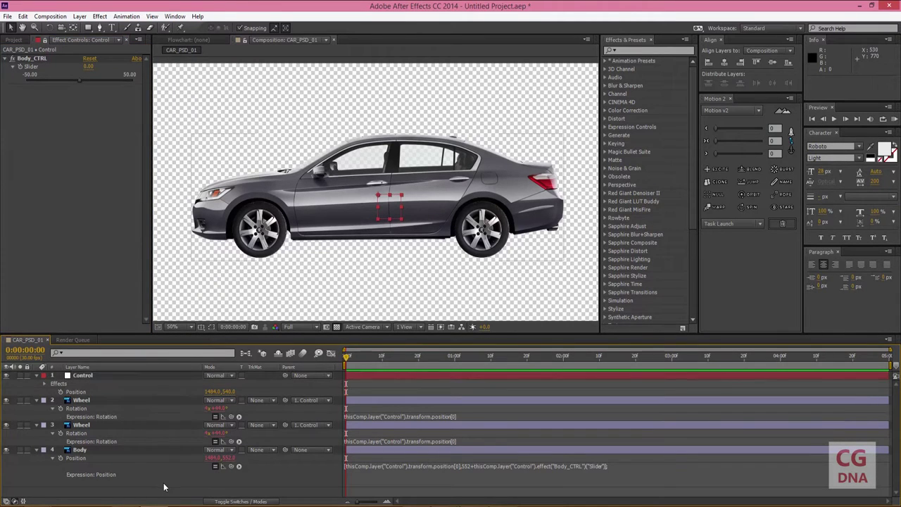
pyautogui.hotkey('ctrl', 'z')
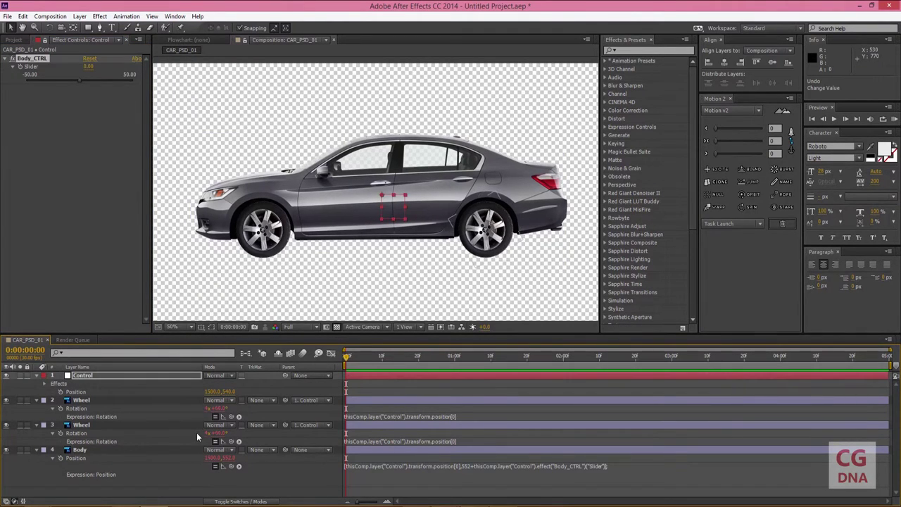
pyautogui.press(',')
pyautogui.click(338, 303)
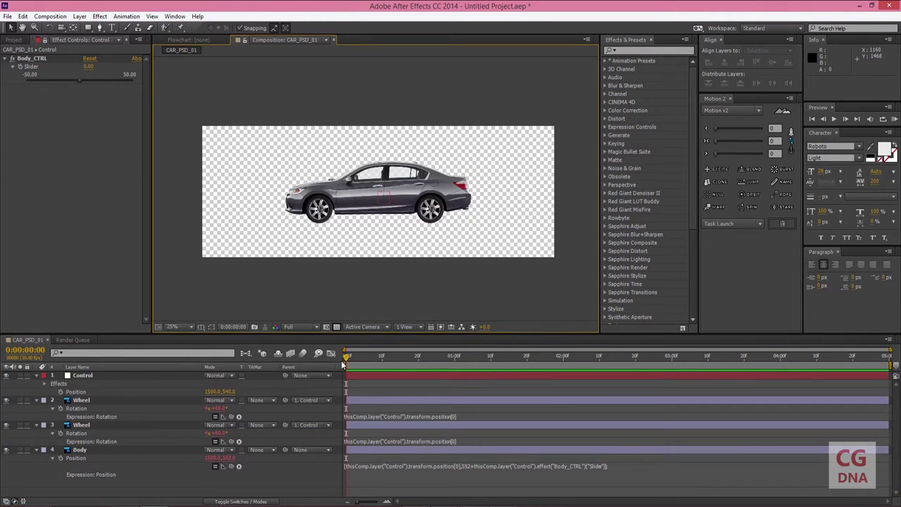
pyautogui.click(345, 359)
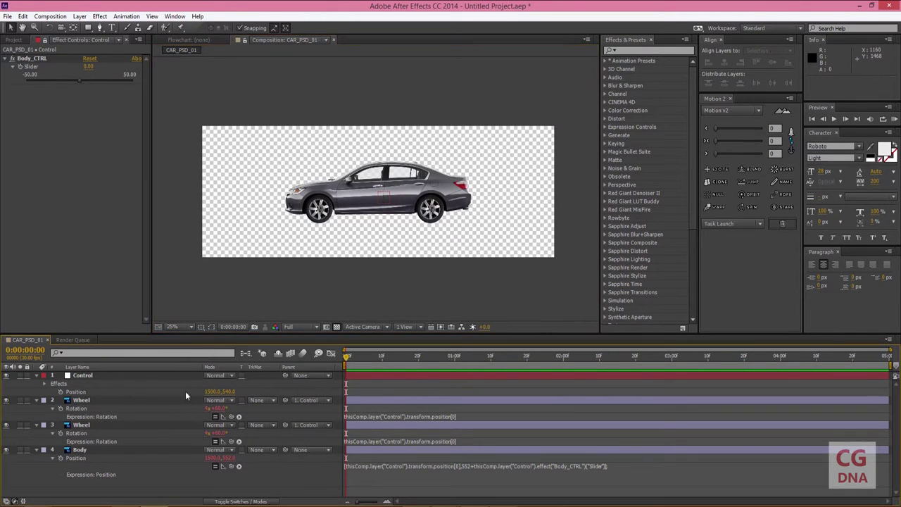
pyautogui.moveTo(208, 393)
pyautogui.mouseDown()
pyautogui.moveTo(690, 428)
pyautogui.moveTo(566, 417)
pyautogui.moveTo(206, 424)
pyautogui.mouseUp()
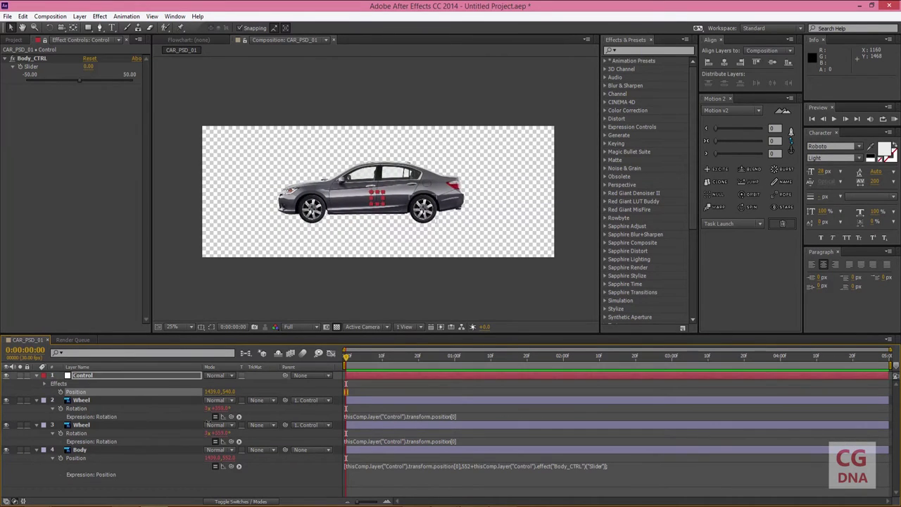
pyautogui.hotkey('ctrl', 'z')
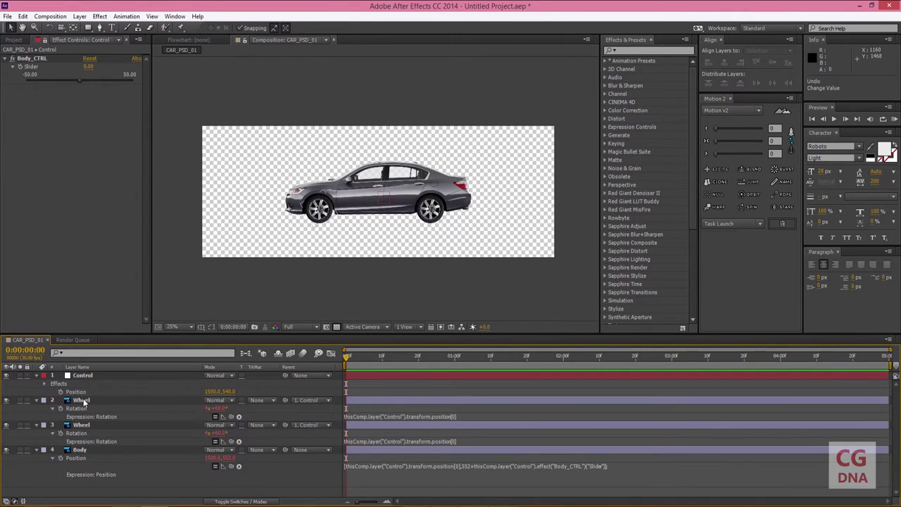
# Enable motion blur on the Wheel layers, collapse Body's properties, and select Control
pyautogui.click(83, 401)
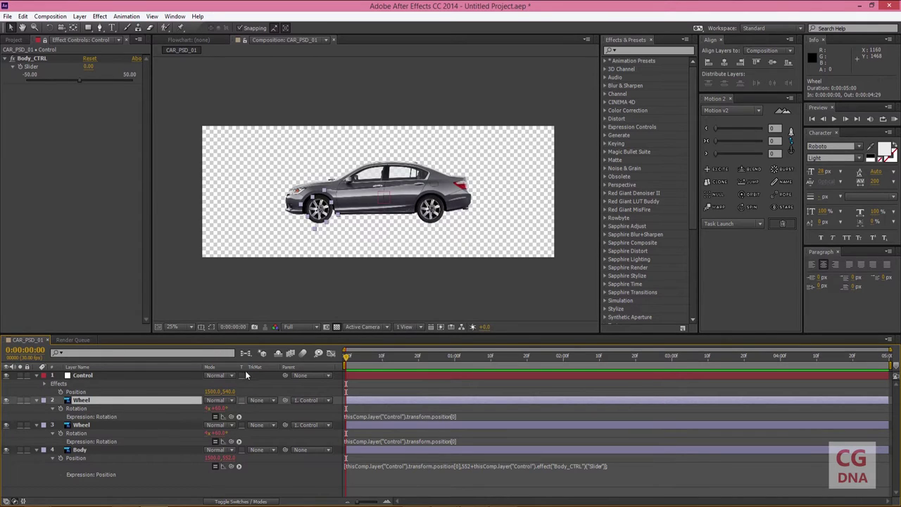
pyautogui.click(6, 502)
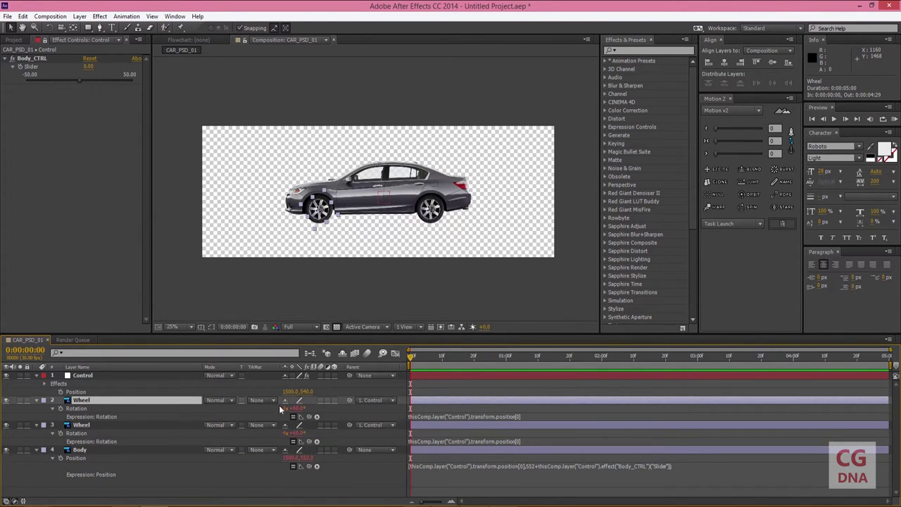
pyautogui.click(322, 401)
pyautogui.click(124, 425)
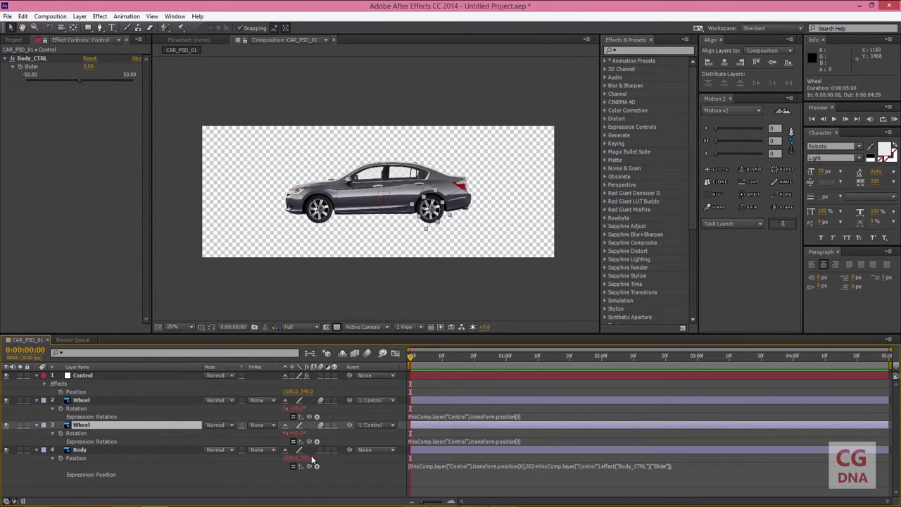
pyautogui.click(36, 449)
pyautogui.click(98, 484)
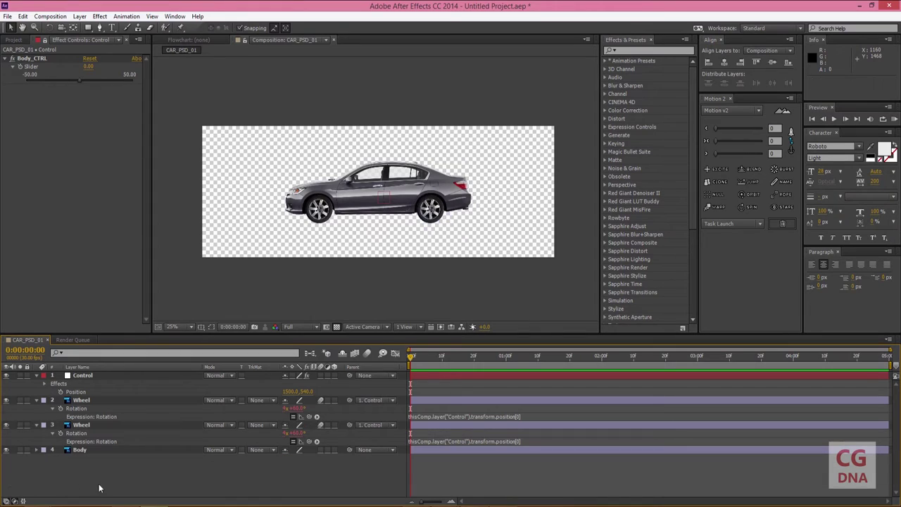
pyautogui.click(85, 375)
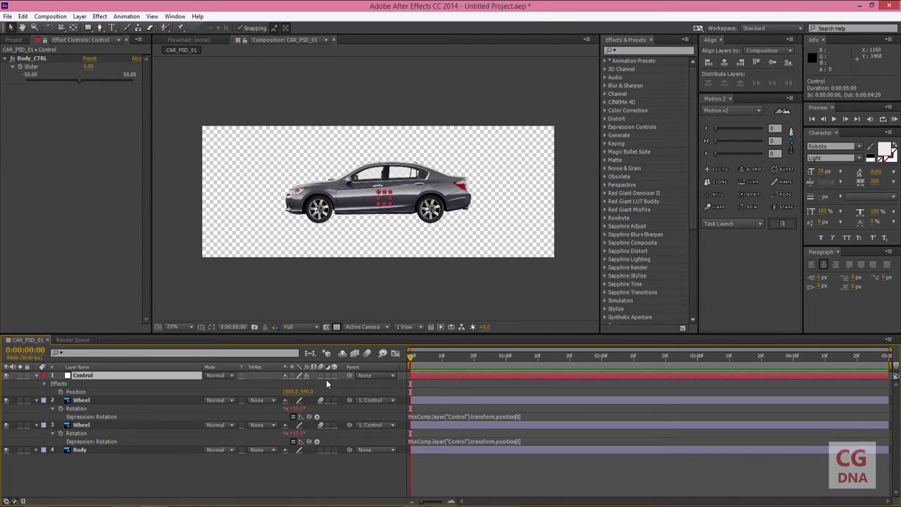
# Keyframe the Control layer's Position from off the right edge to the left side, ending at 0:00:05:00
pyautogui.moveTo(284, 392); pyautogui.dragTo(450, 392)
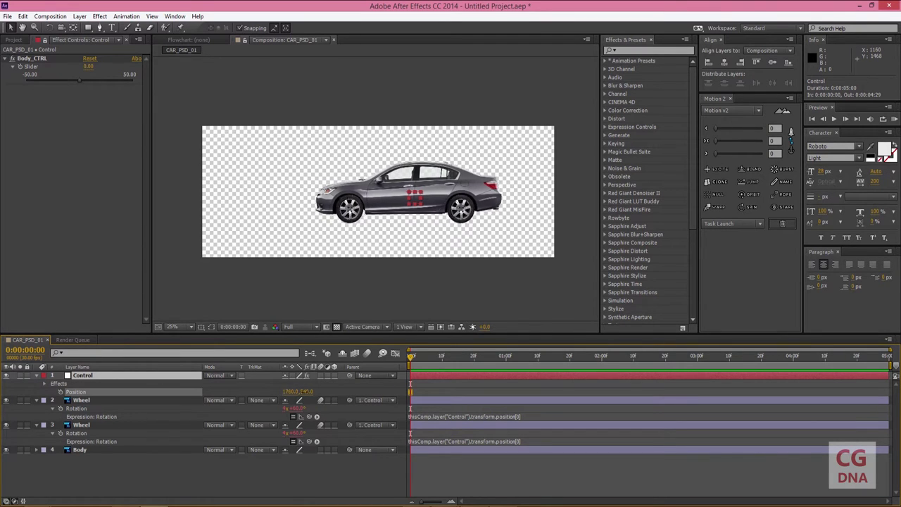
pyautogui.moveTo(371, 394); pyautogui.dragTo(386, 396)
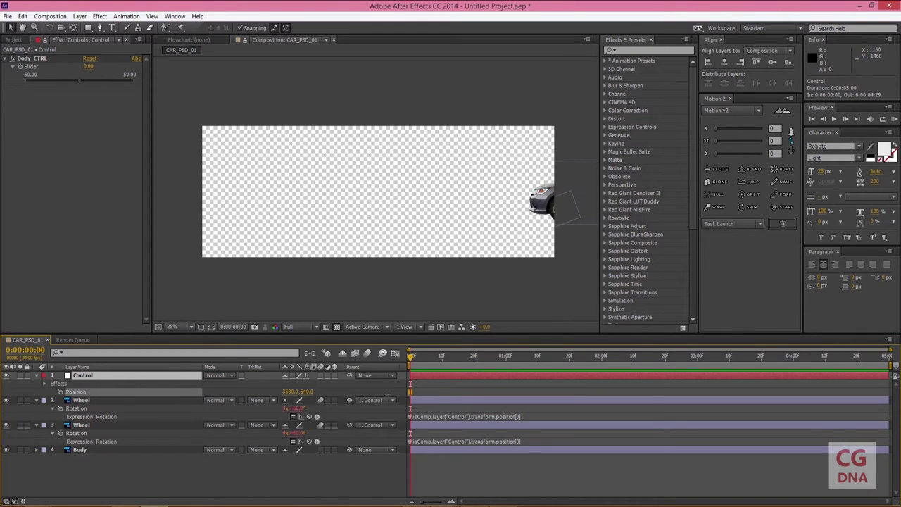
pyautogui.click(62, 392)
pyautogui.moveTo(450, 358); pyautogui.dragTo(550, 359)
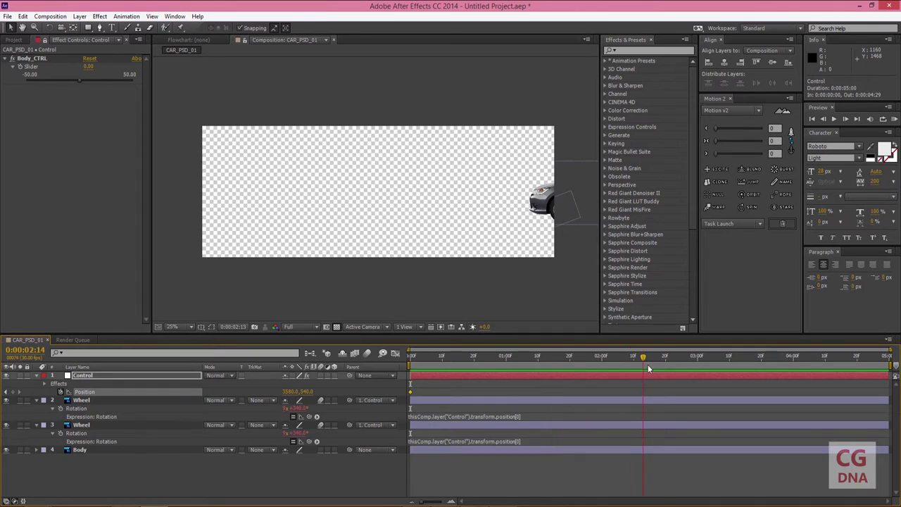
pyautogui.moveTo(649, 368); pyautogui.dragTo(697, 374)
pyautogui.moveTo(288, 392)
pyautogui.mouseDown()
pyautogui.moveTo(107, 400)
pyautogui.moveTo(557, 406)
pyautogui.mouseUp()
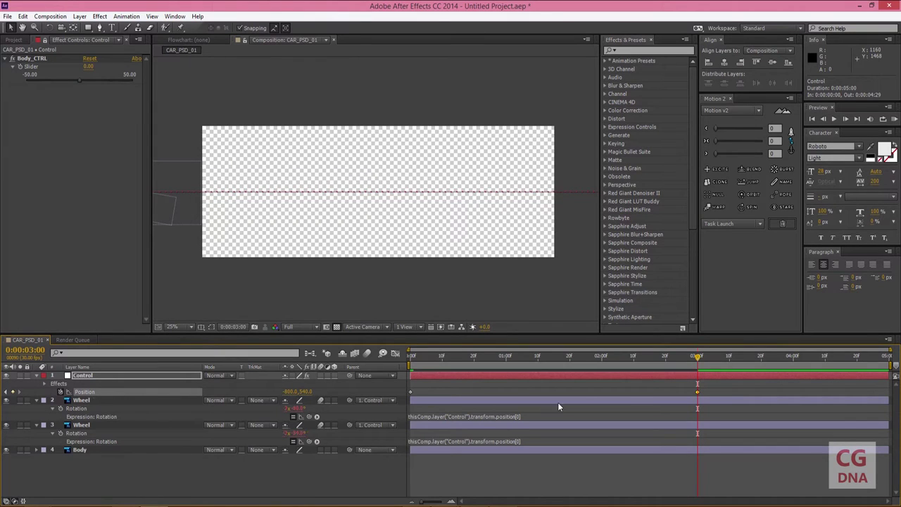
pyautogui.moveTo(698, 395); pyautogui.dragTo(889, 400)
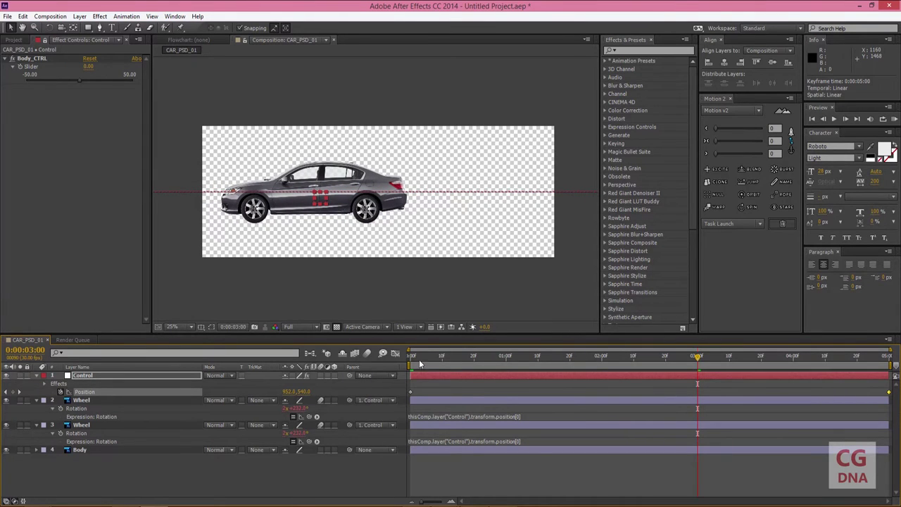
pyautogui.press('KP_0')
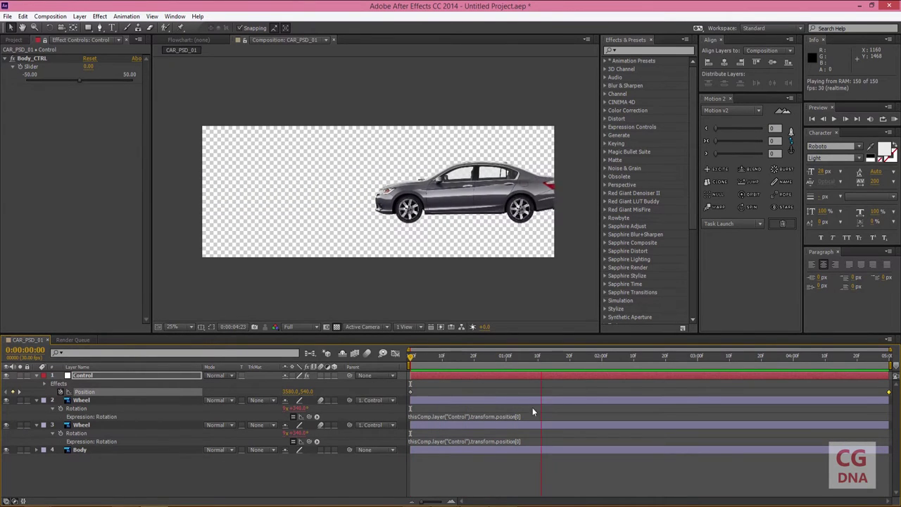
pyautogui.press('space')
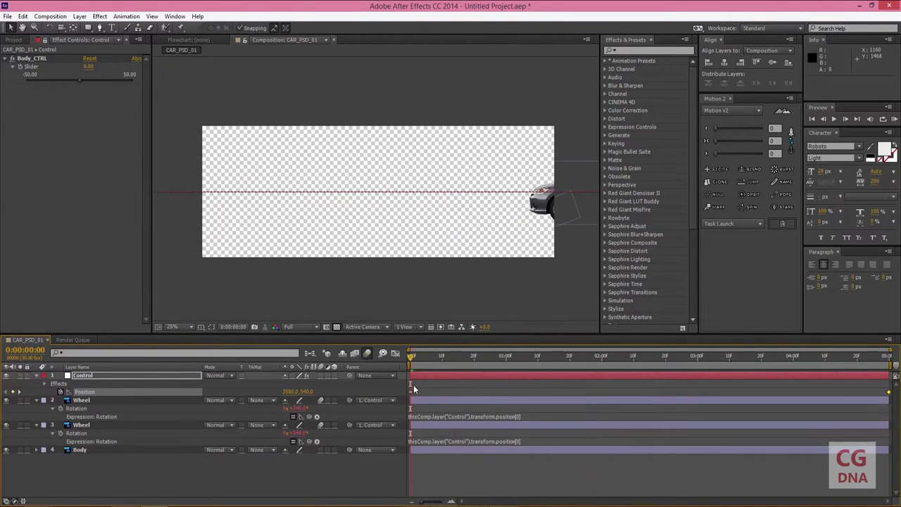
pyautogui.press('space')
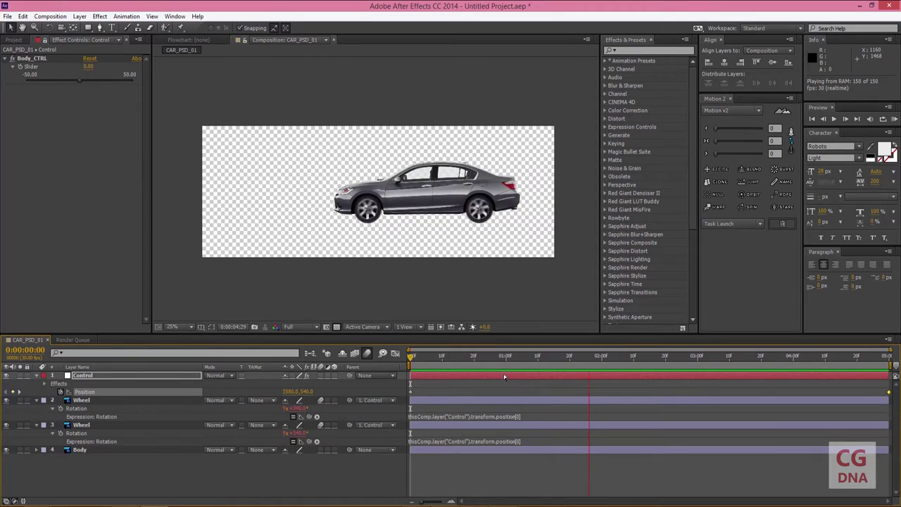
pyautogui.click(454, 360)
pyautogui.click(532, 357)
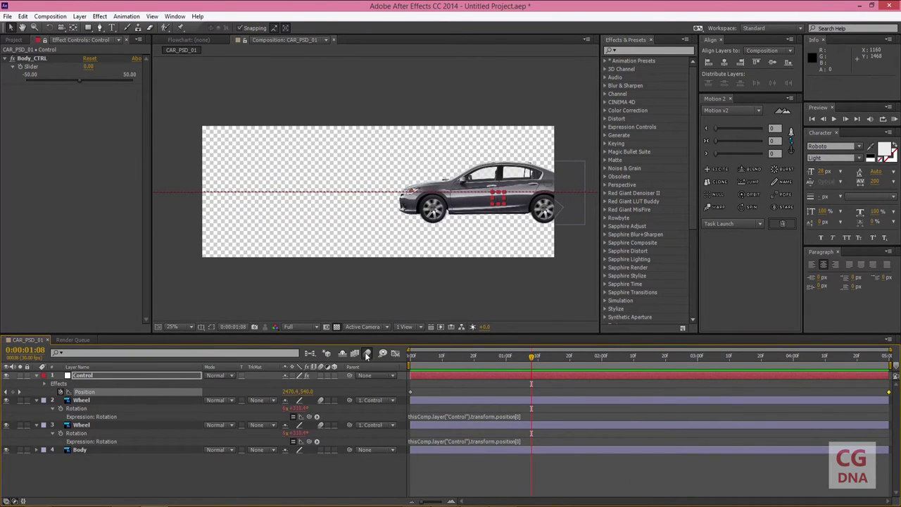
pyautogui.click(342, 472)
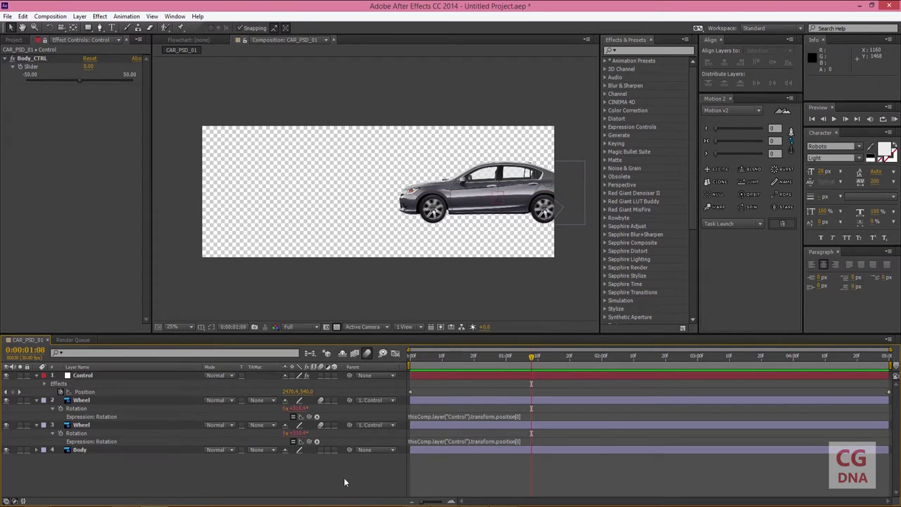
pyautogui.click(83, 375)
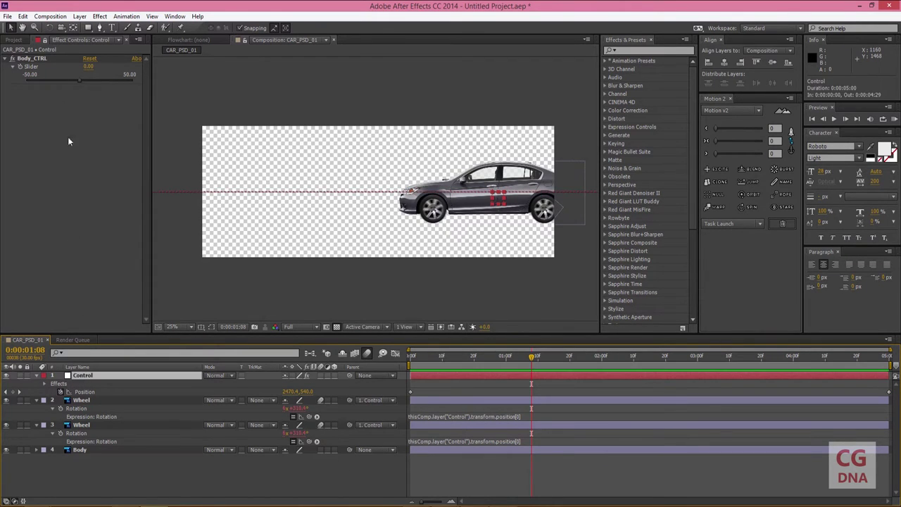
# Add a wiggle expression to the Slider of the Control layer's Body_CTRL effect
pyautogui.click(55, 217)
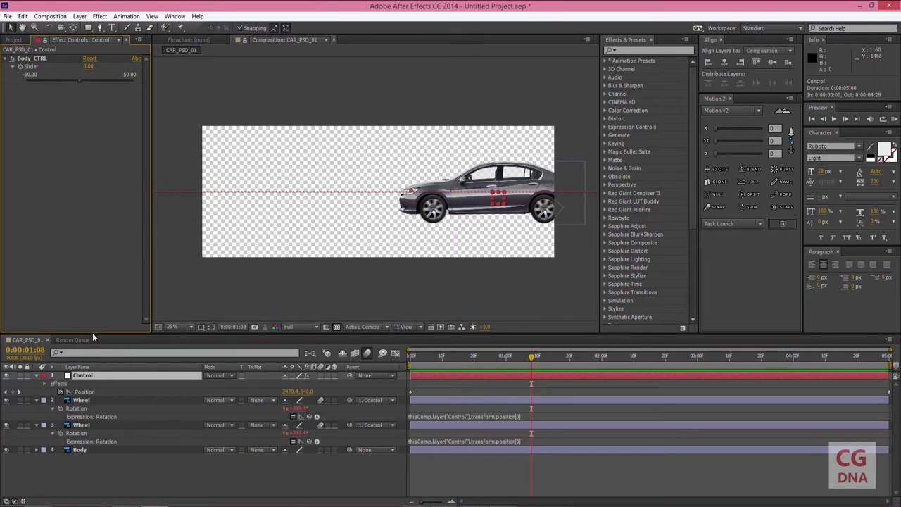
pyautogui.click(45, 385)
pyautogui.click(53, 395)
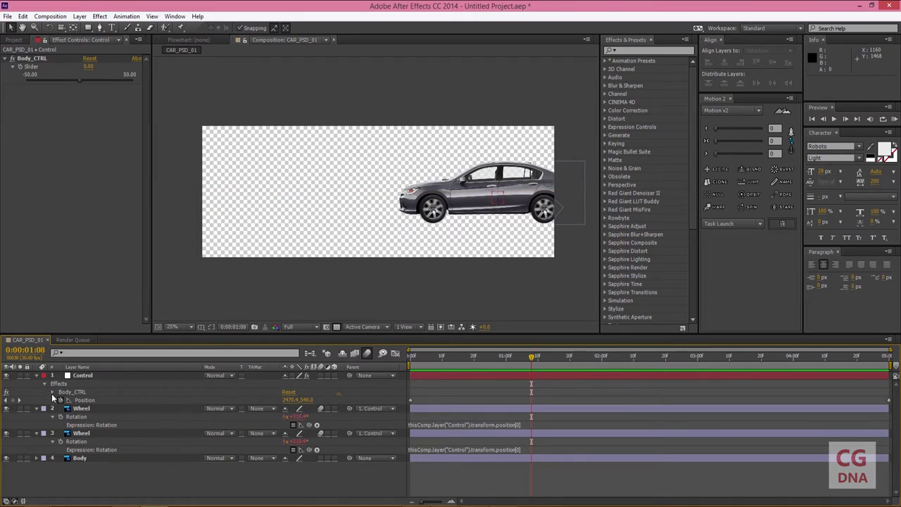
pyautogui.click(53, 393)
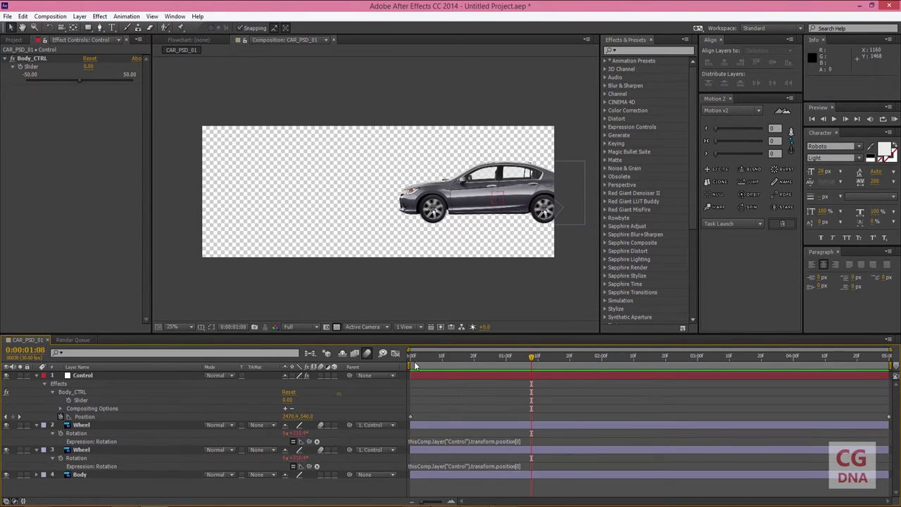
pyautogui.moveTo(415, 366); pyautogui.dragTo(480, 365)
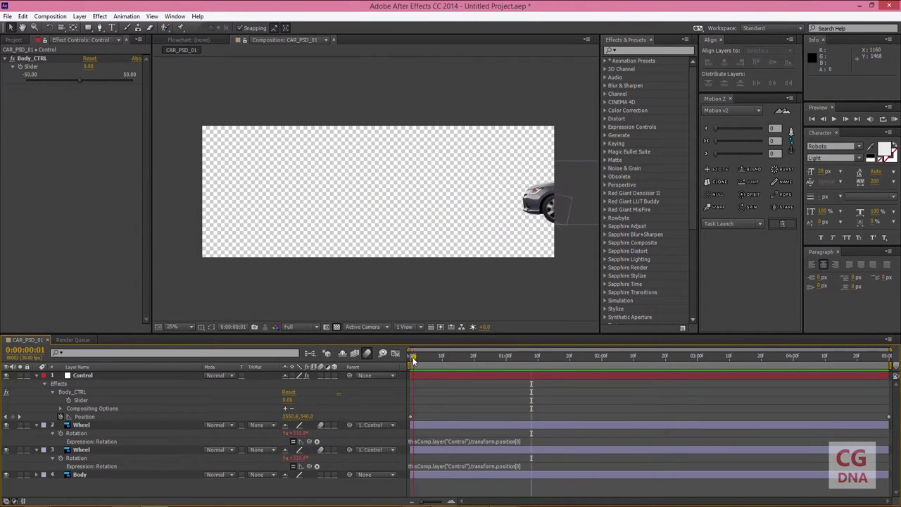
pyautogui.keyDown('alt'); pyautogui.click(68, 402); pyautogui.keyUp('alt')
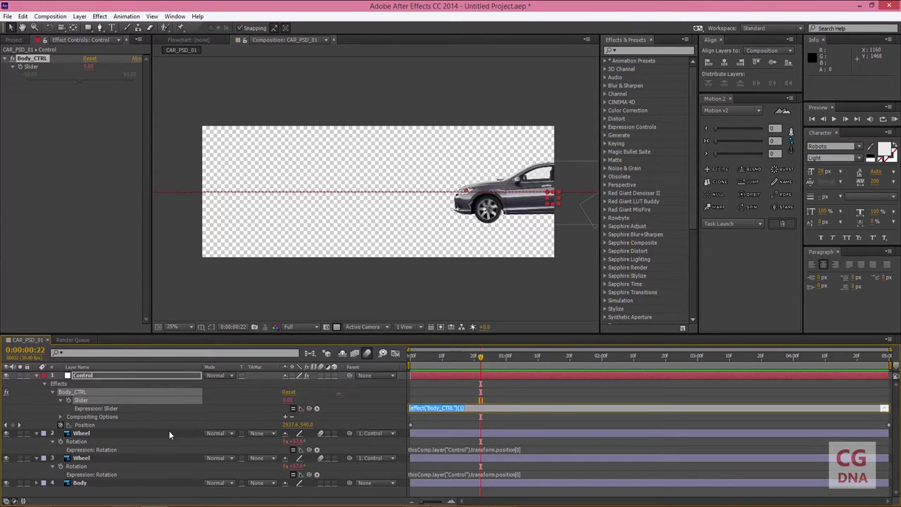
pyautogui.write('wiggle(1.5,30);')
pyautogui.click(205, 494)
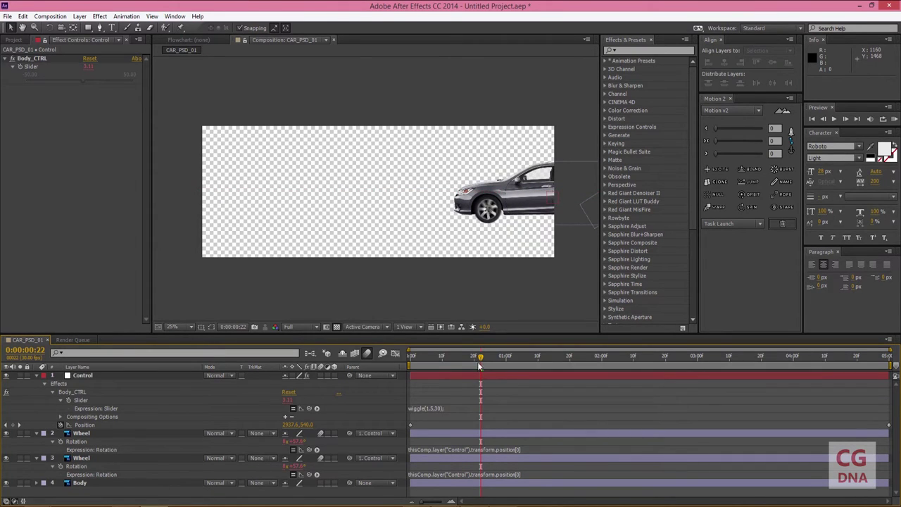
# Change the wiggle amplitude so the expression reads wiggle(1.5,10), then preview the drive
pyautogui.moveTo(484, 359)
pyautogui.mouseDown()
pyautogui.moveTo(662, 379)
pyautogui.moveTo(619, 394)
pyautogui.moveTo(640, 393)
pyautogui.mouseUp()
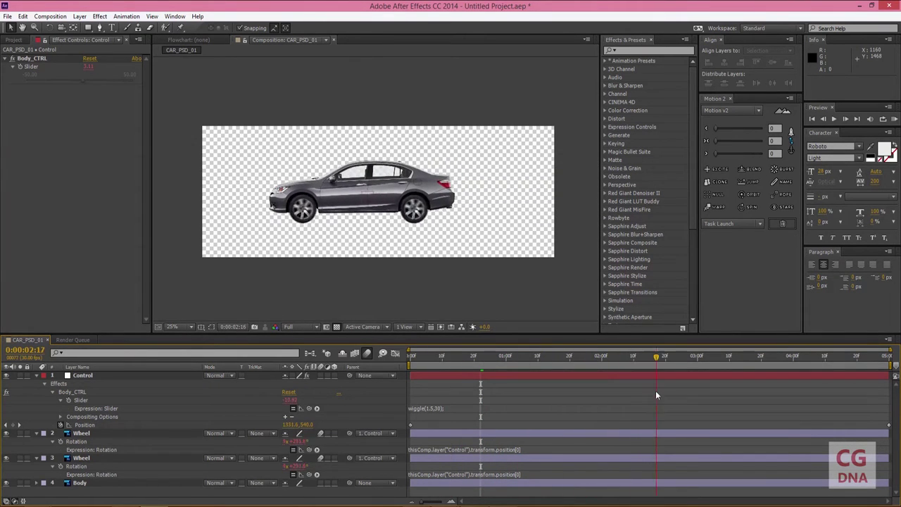
pyautogui.click(438, 408)
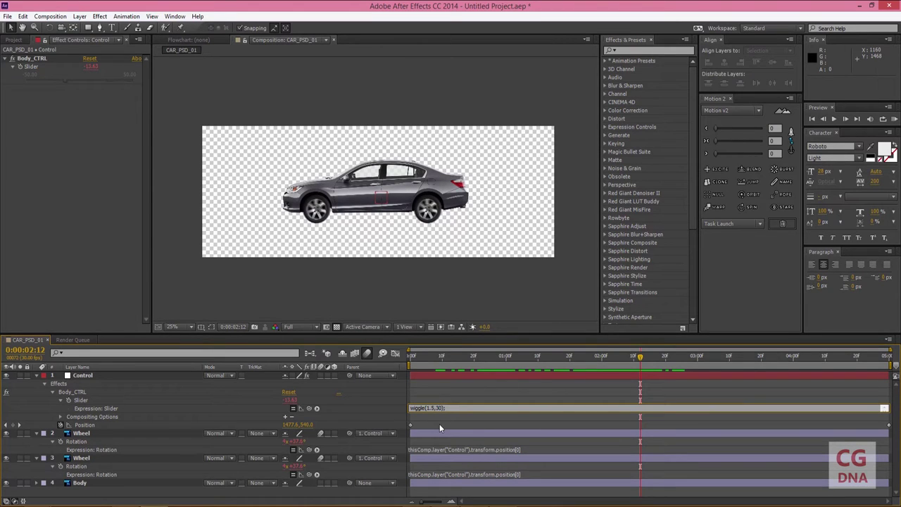
pyautogui.write('1')
pyautogui.press('BackSpace')
pyautogui.write('0')
pyautogui.click(325, 465)
pyautogui.press('KP_0')
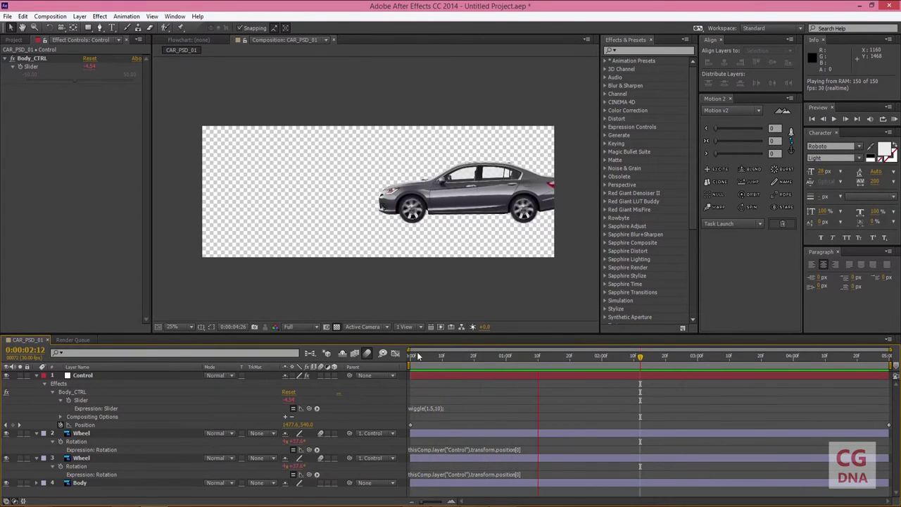
# Stop the preview and step back to 0:00:02:11, where the car sits mid-frame
pyautogui.press('space')
pyautogui.press('space')
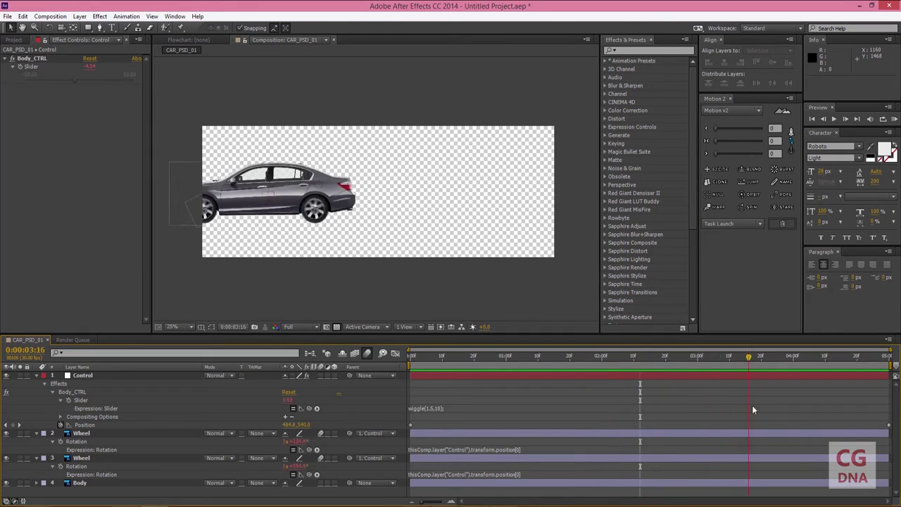
pyautogui.press('pageup')
pyautogui.press('pageup')
pyautogui.press('pageup')
pyautogui.press('pageup')
pyautogui.press('pageup')
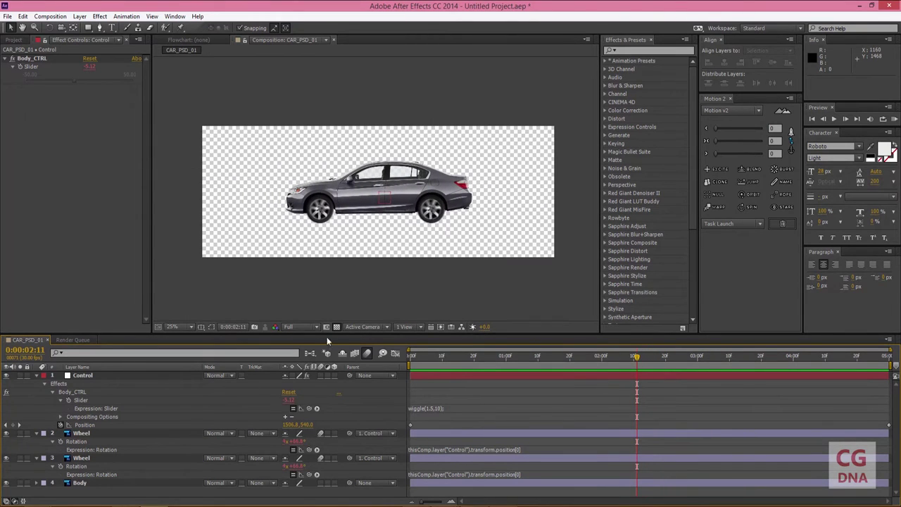
# Collapse the Control and Wheel layers and create a white, comp-sized solid
pyautogui.click(39, 376)
pyautogui.click(36, 384)
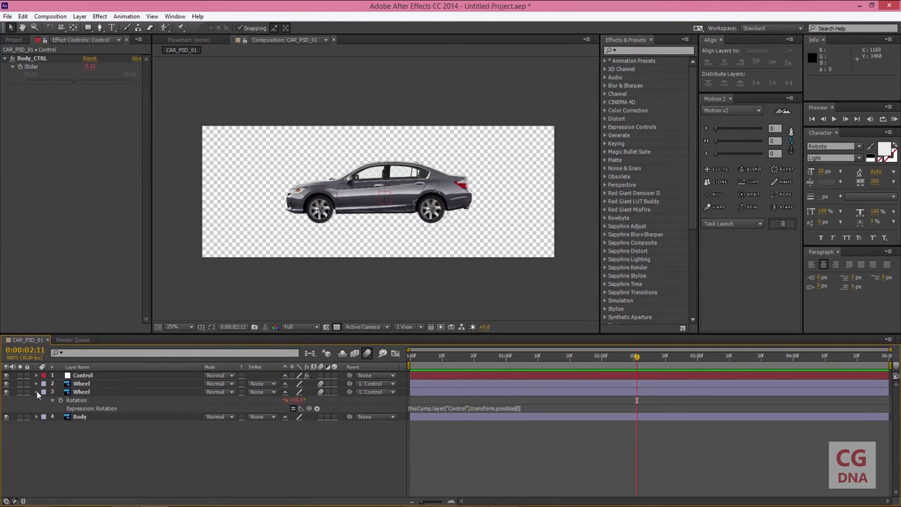
pyautogui.click(36, 391)
pyautogui.rightClick(139, 439)
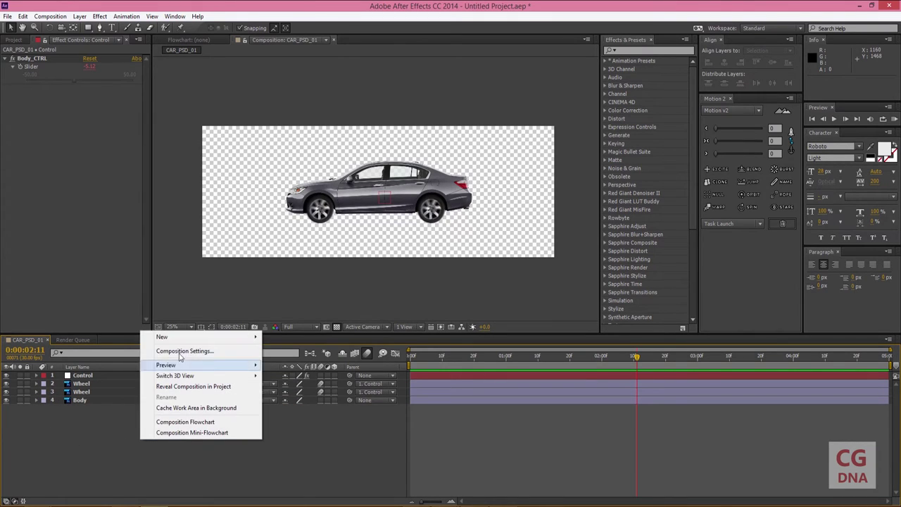
pyautogui.moveTo(225, 336)
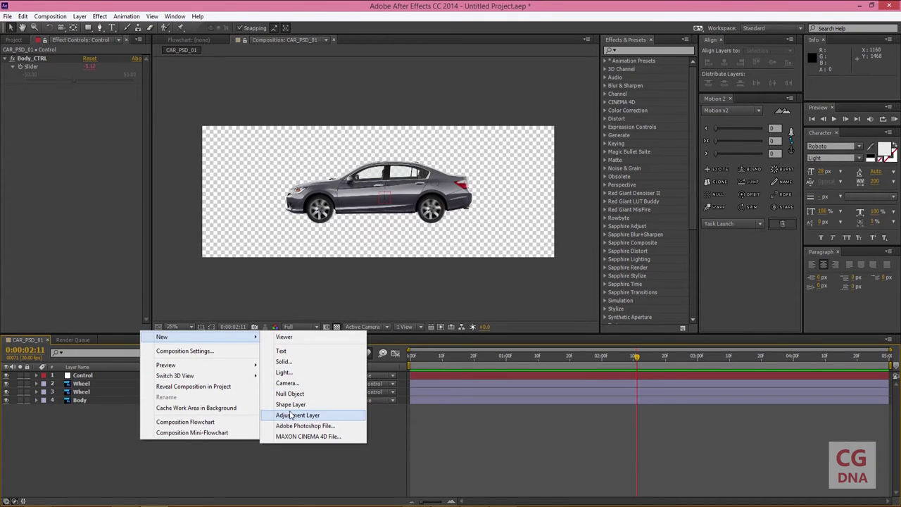
pyautogui.click(284, 361)
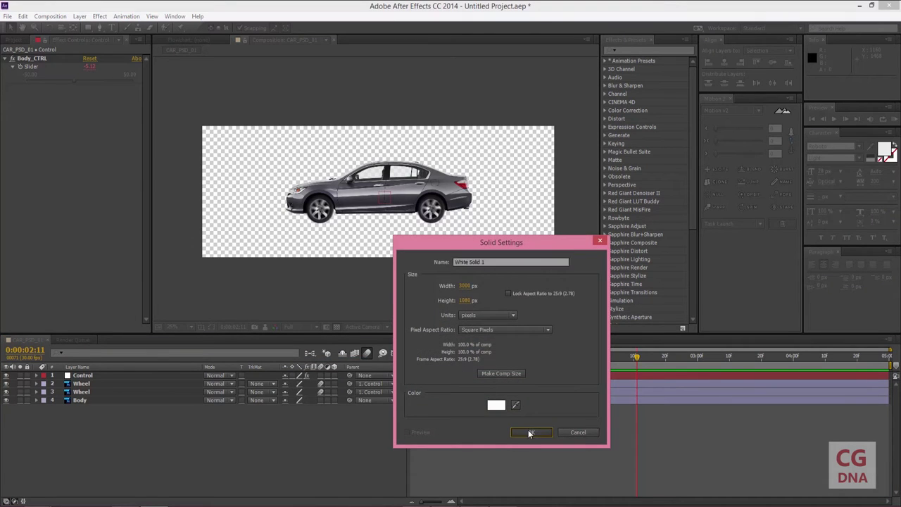
pyautogui.click(528, 429)
# Move the white solid below the car layers and duplicate it with Ctrl+D
pyautogui.moveTo(107, 378); pyautogui.dragTo(108, 421)
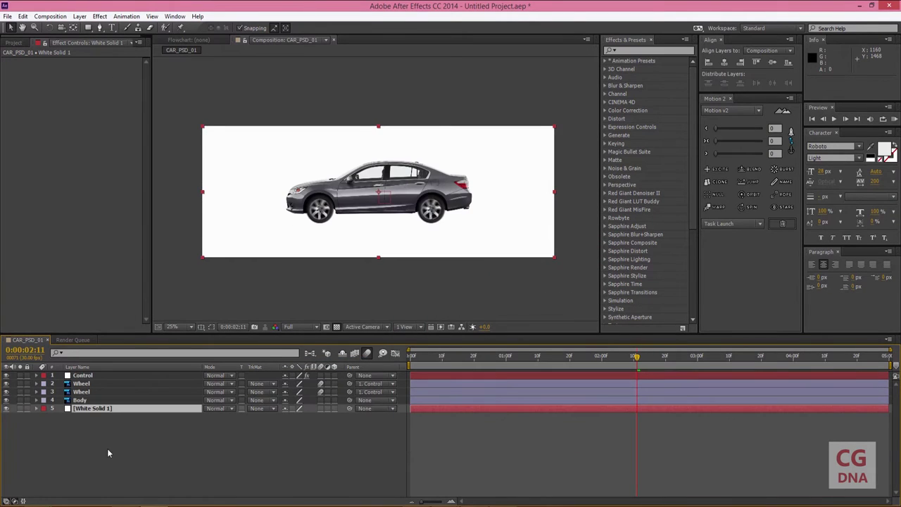
pyautogui.press('.')
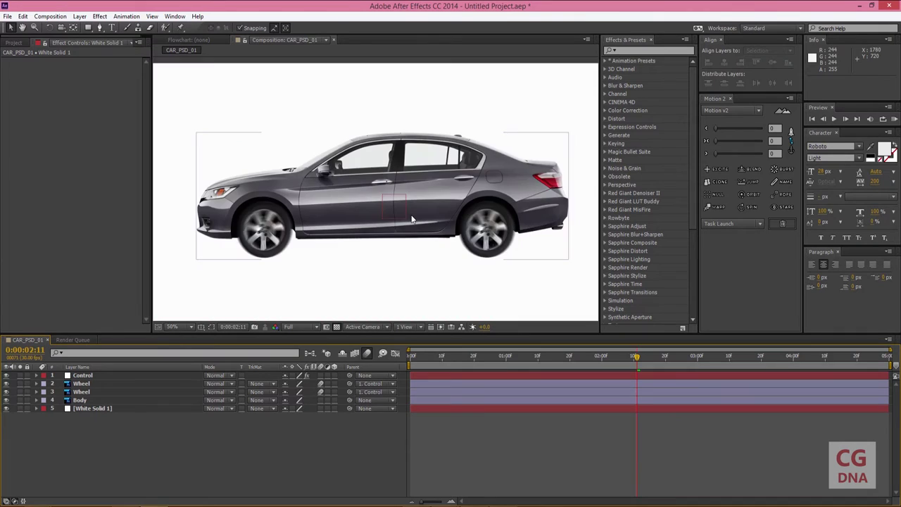
pyautogui.press(',')
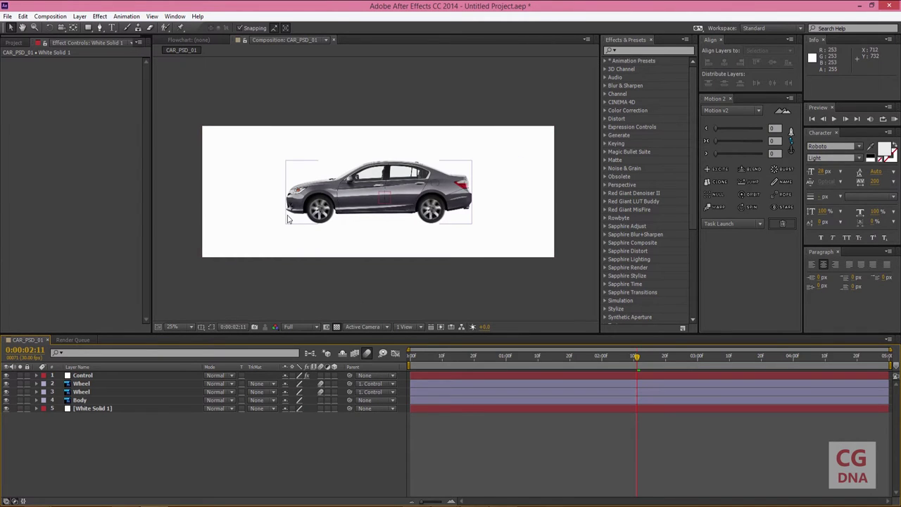
pyautogui.click(276, 266)
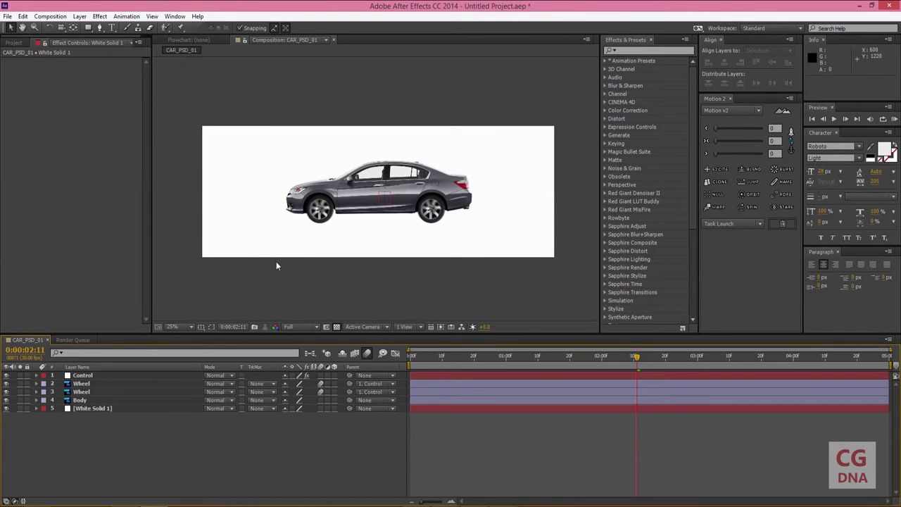
pyautogui.rightClick(146, 431)
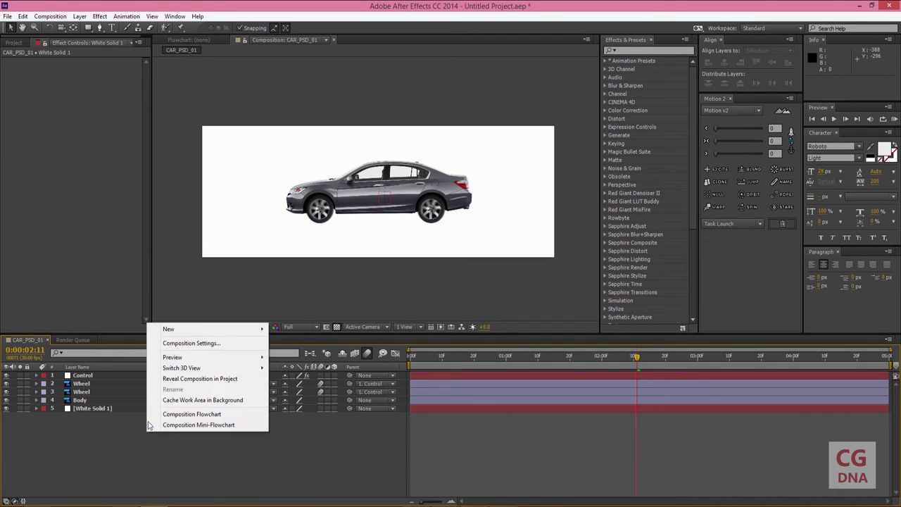
pyautogui.click(93, 409)
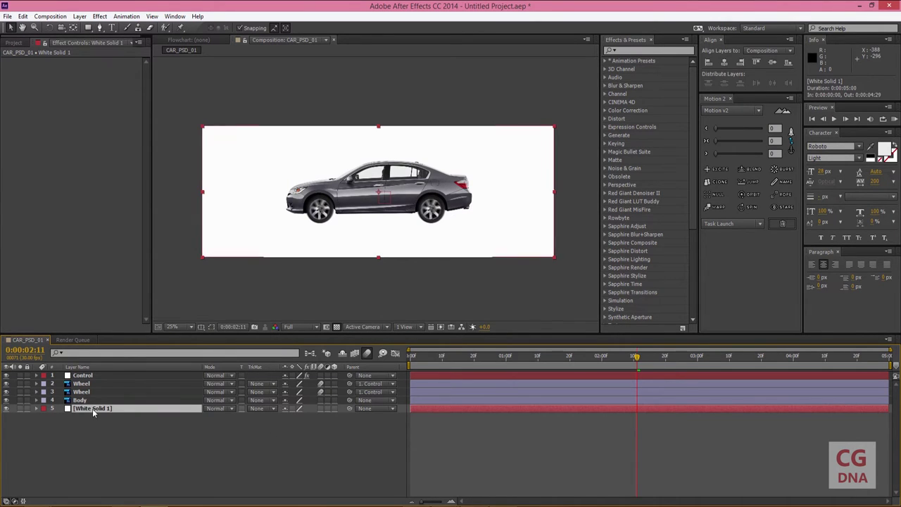
pyautogui.hotkey('ctrl', 'd')
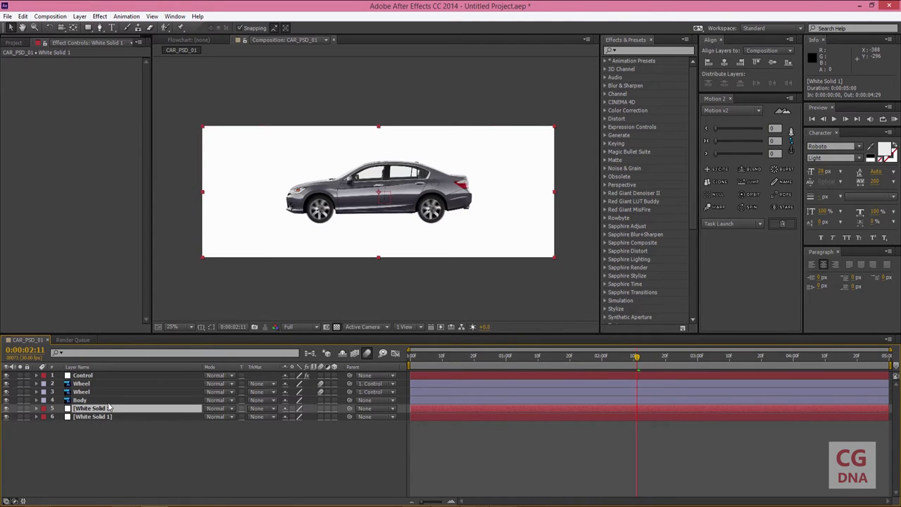
pyautogui.click(623, 50)
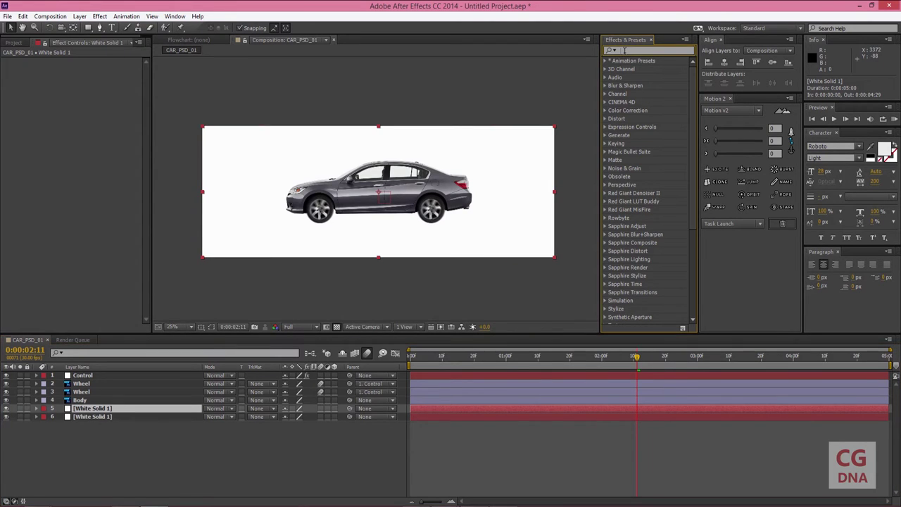
# Apply a black (000000) Fill effect to the upper white solid and choose the Ellipse tool
pyautogui.write('fill')
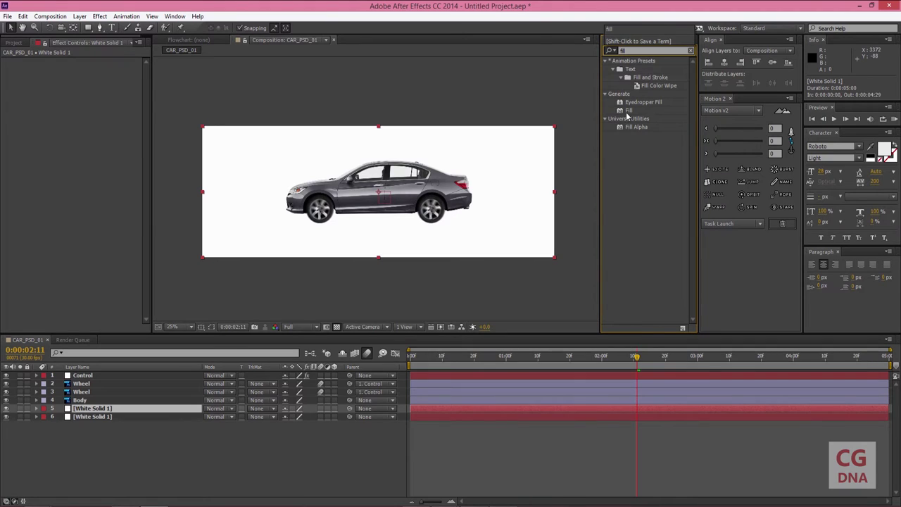
pyautogui.moveTo(627, 111); pyautogui.dragTo(99, 409)
pyautogui.click(88, 86)
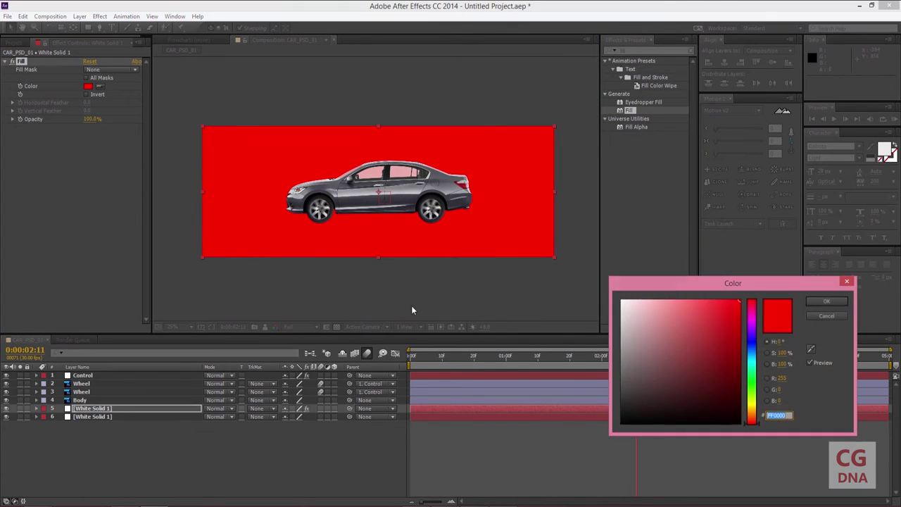
pyautogui.moveTo(664, 342); pyautogui.dragTo(618, 445)
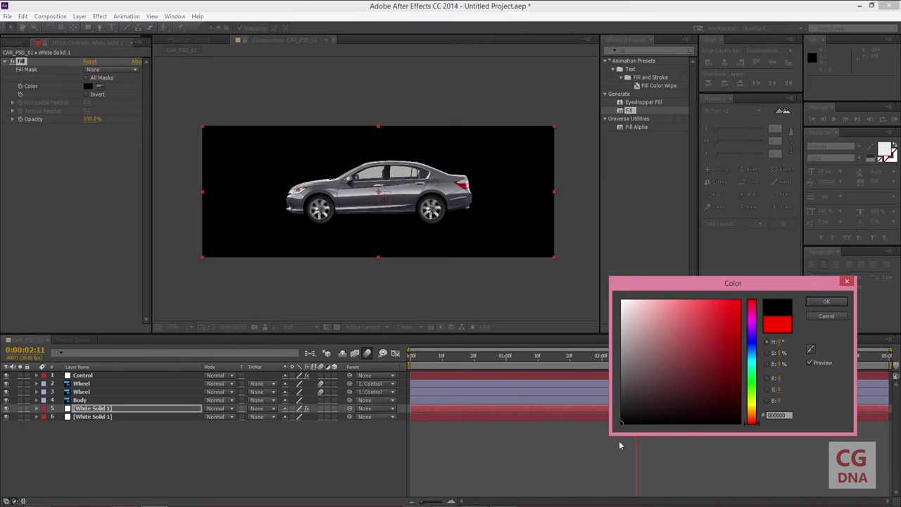
pyautogui.click(824, 303)
pyautogui.click(210, 447)
pyautogui.press('.')
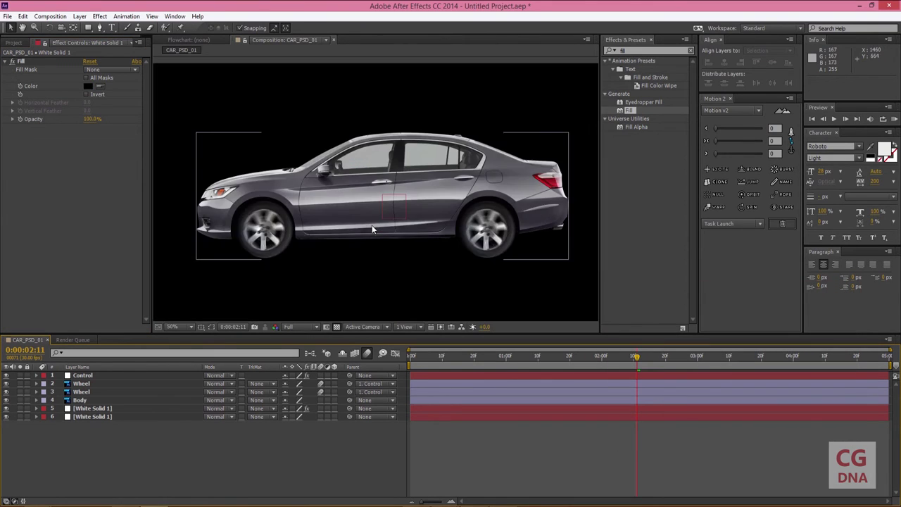
pyautogui.press(',')
pyautogui.click(88, 27)
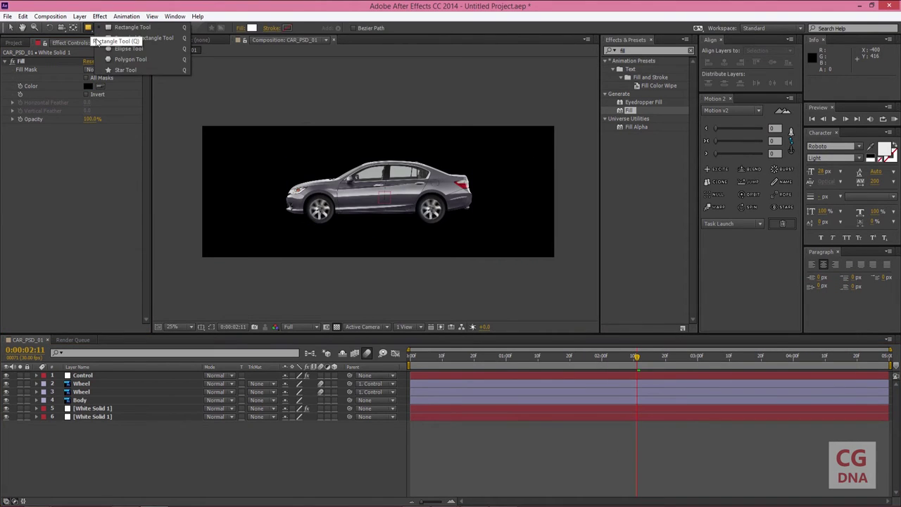
pyautogui.click(113, 48)
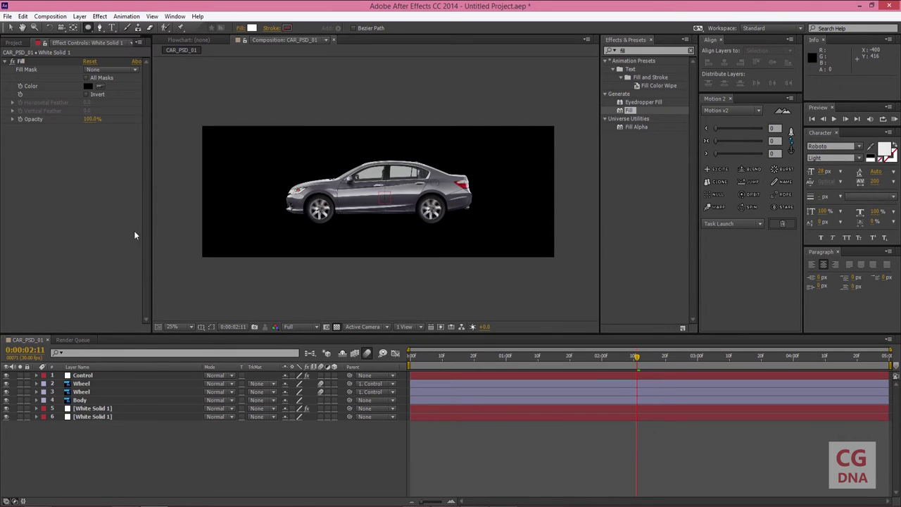
# Rename the upper solid 'Shadow' and the lower solid 'Back'
pyautogui.click(98, 409)
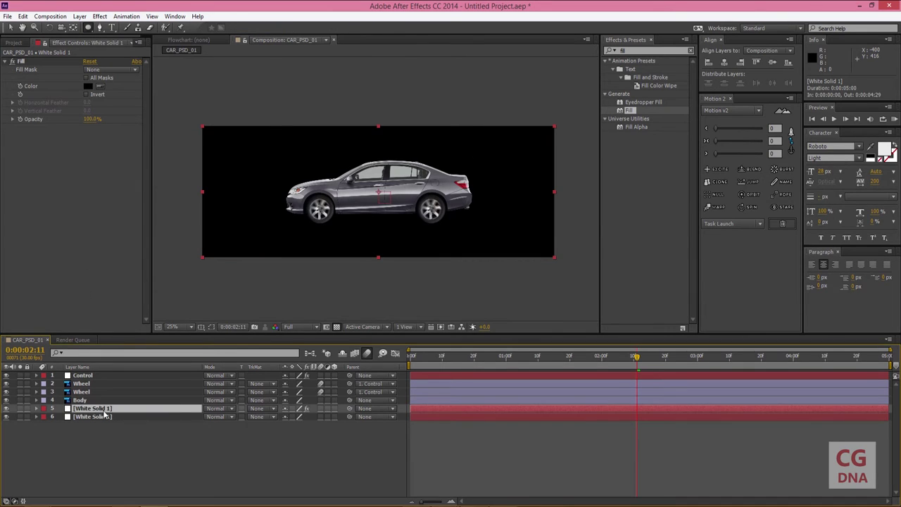
pyautogui.press('Return')
pyautogui.write('S')
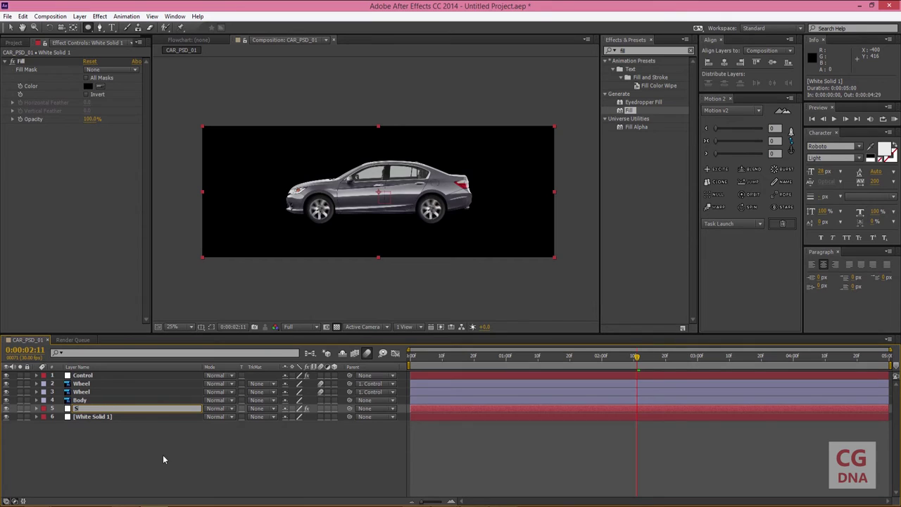
pyautogui.write('hadow')
pyautogui.press('Return')
pyautogui.click(92, 416)
pyautogui.press('Return')
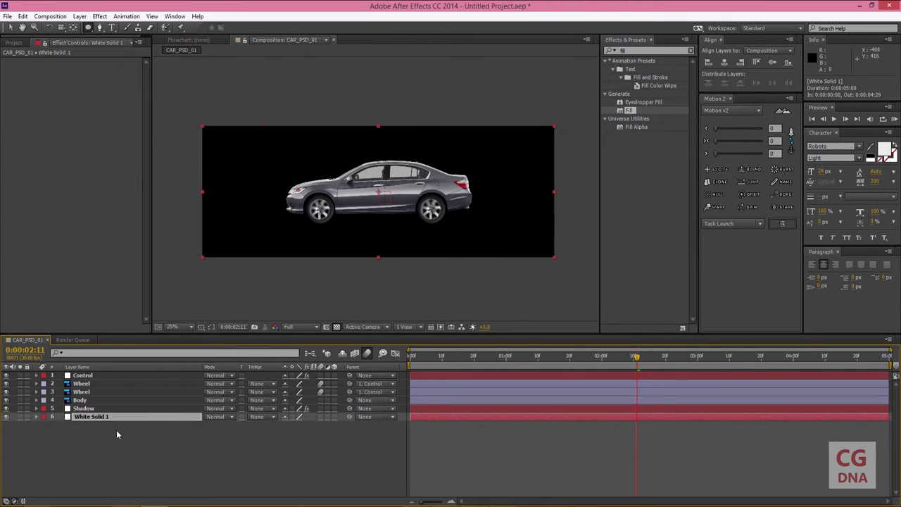
pyautogui.write('Bac')
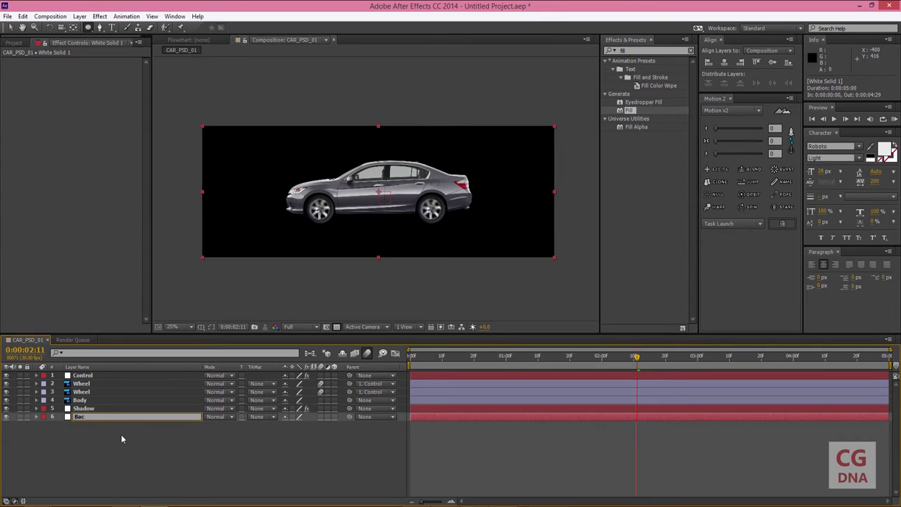
pyautogui.write('k')
pyautogui.press('Return')
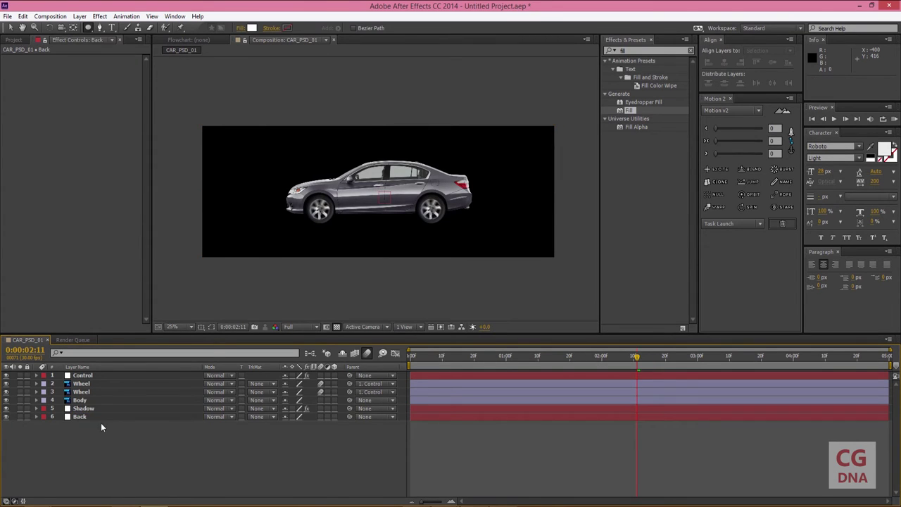
# Draw an elliptical mask around the car on the Shadow layer and make it 3D
pyautogui.click(84, 408)
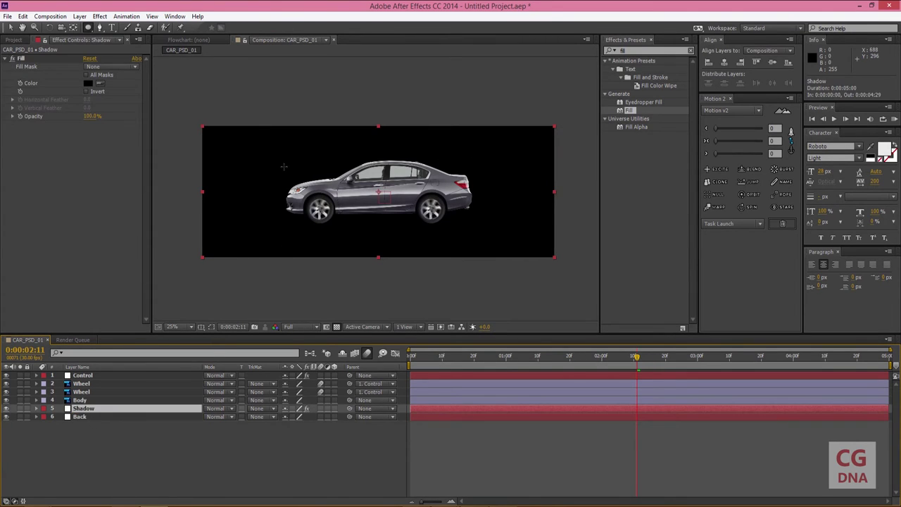
pyautogui.moveTo(276, 156)
pyautogui.mouseDown()
pyautogui.moveTo(480, 219)
pyautogui.moveTo(481, 233)
pyautogui.mouseUp()
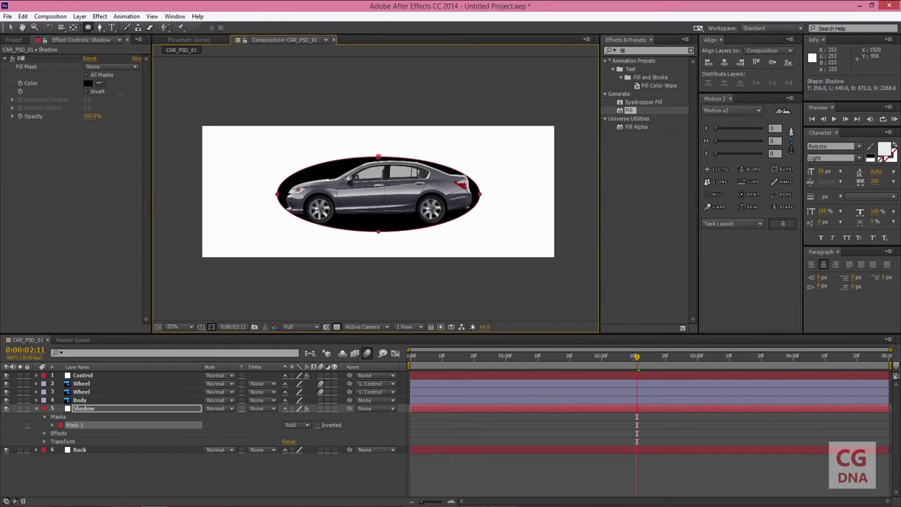
pyautogui.click(11, 30)
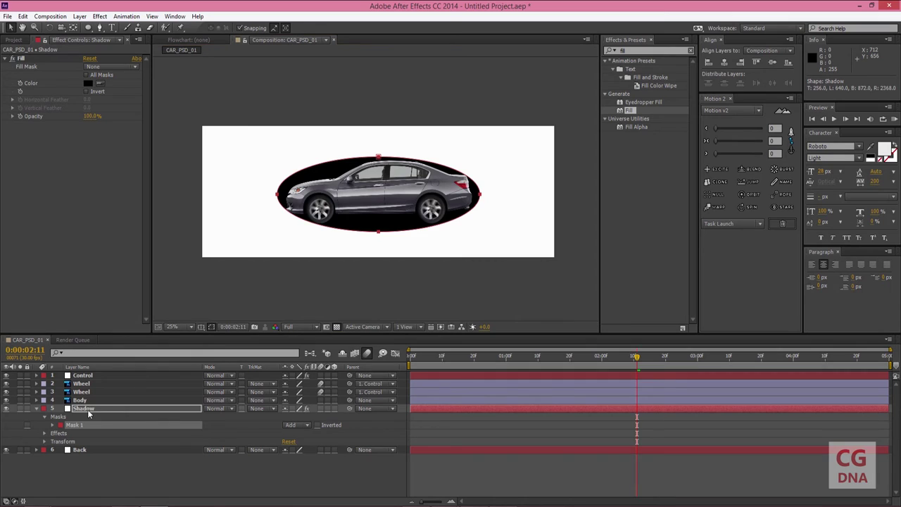
pyautogui.press('Return')
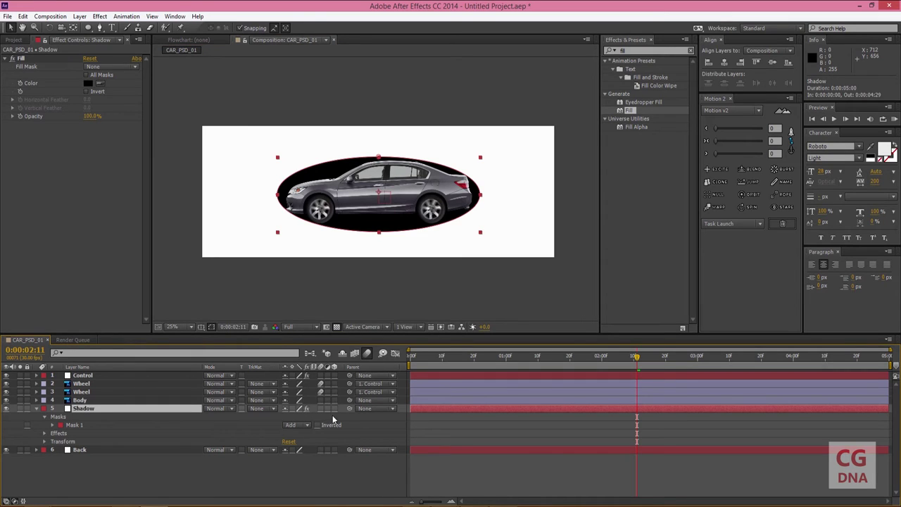
pyautogui.click(335, 409)
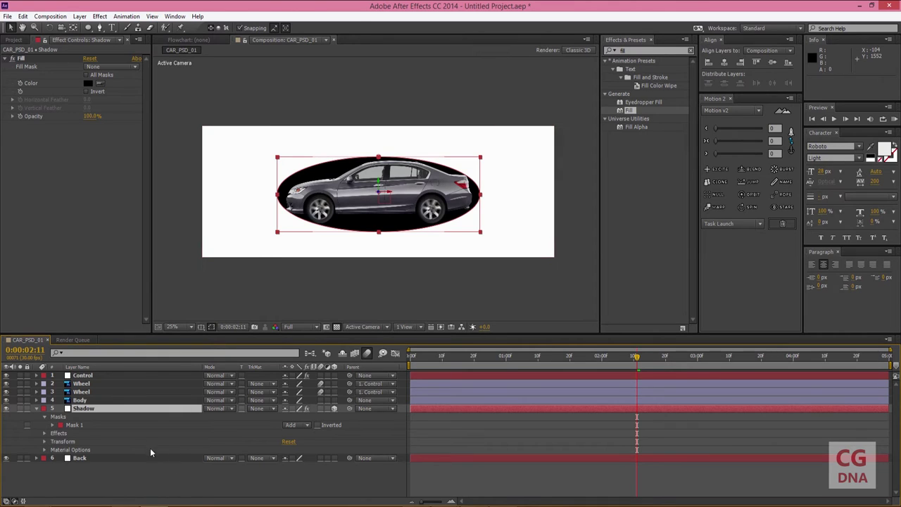
# Set the Shadow's X Rotation to 90° and position it under the wheels at 1500, 816, 280
pyautogui.press('r')
pyautogui.moveTo(293, 433)
pyautogui.mouseDown()
pyautogui.moveTo(305, 441)
pyautogui.moveTo(294, 441)
pyautogui.moveTo(338, 430)
pyautogui.moveTo(300, 432)
pyautogui.mouseUp()
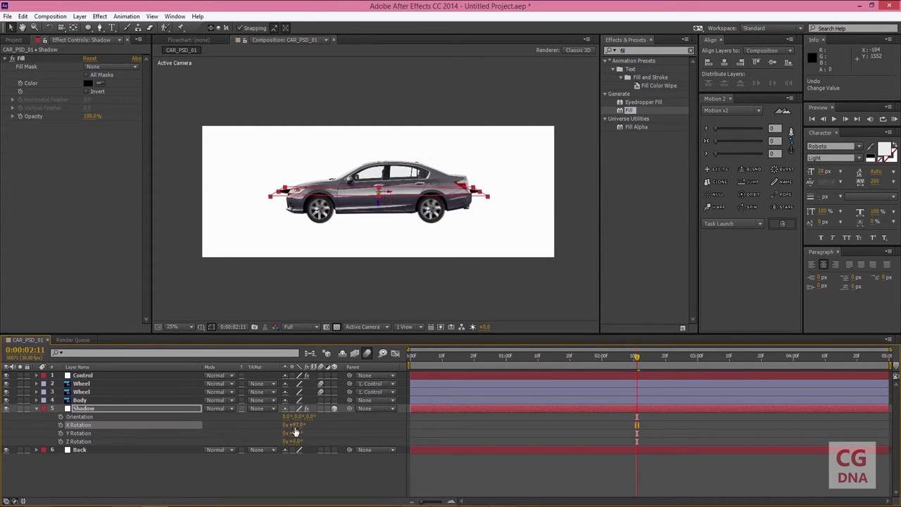
pyautogui.click(296, 430)
pyautogui.press('Return')
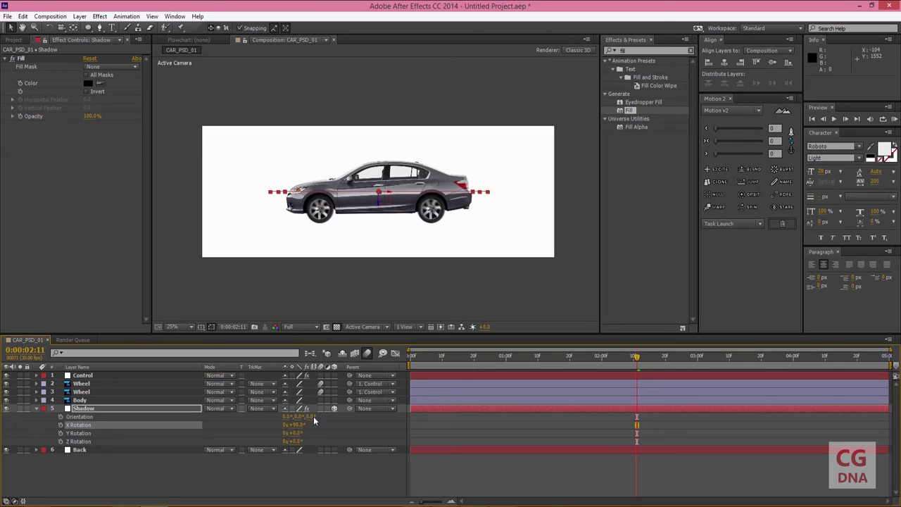
pyautogui.moveTo(381, 215); pyautogui.dragTo(385, 241)
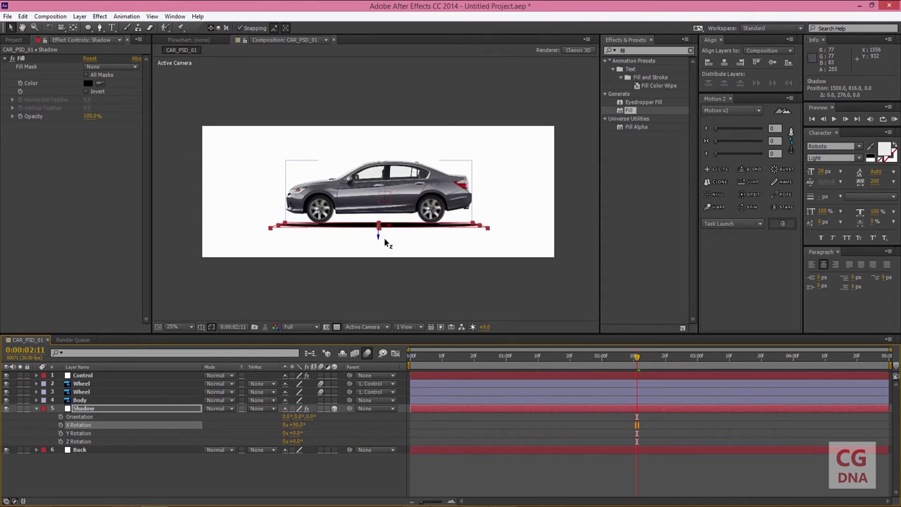
pyautogui.click(377, 238)
pyautogui.click(307, 470)
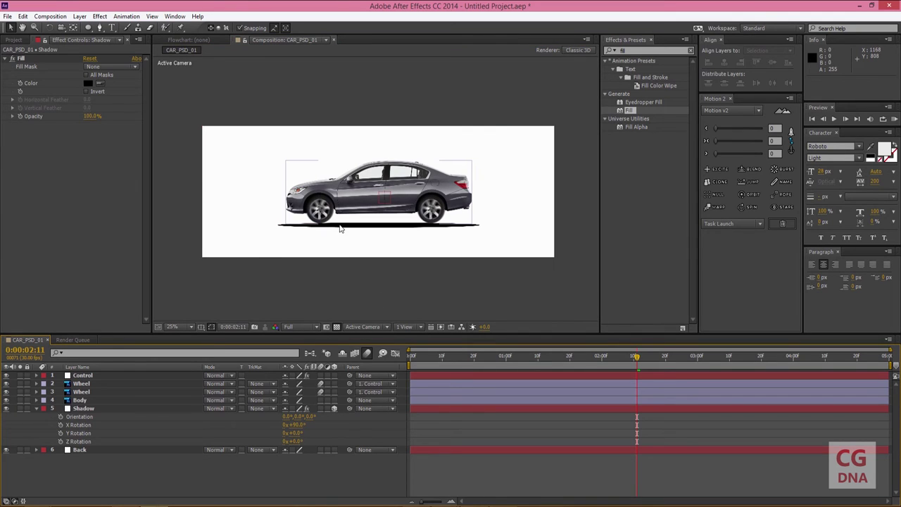
pyautogui.click(339, 226)
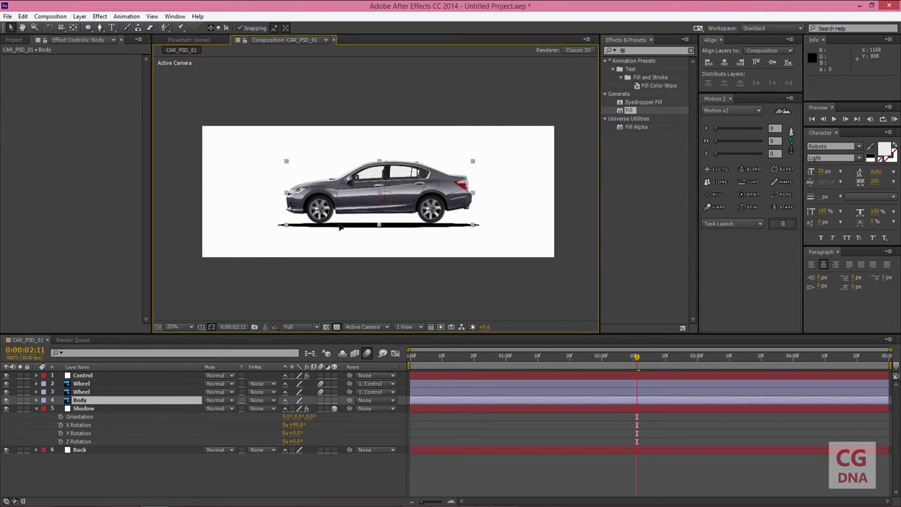
pyautogui.click(84, 409)
pyautogui.moveTo(381, 232); pyautogui.dragTo(446, 197)
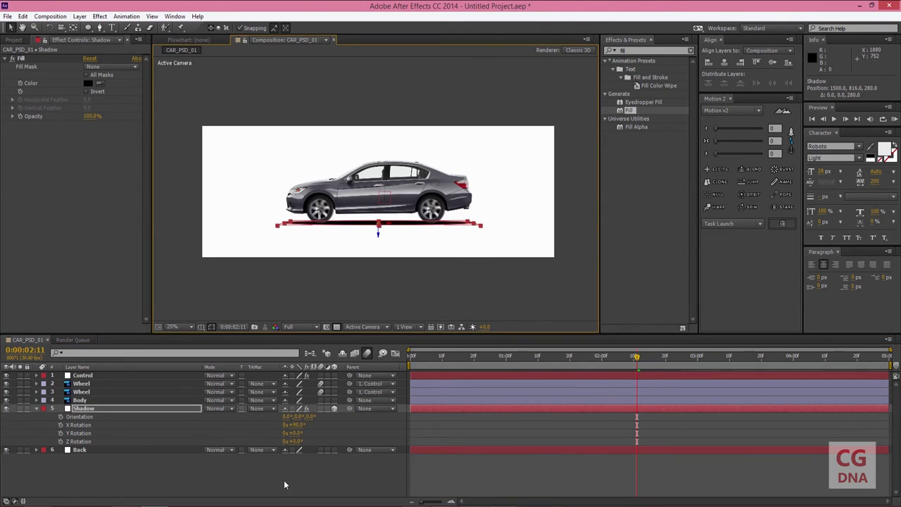
# Set the Shadow layer's Mask 1 feather to 138 pixels
pyautogui.click(224, 487)
pyautogui.click(76, 433)
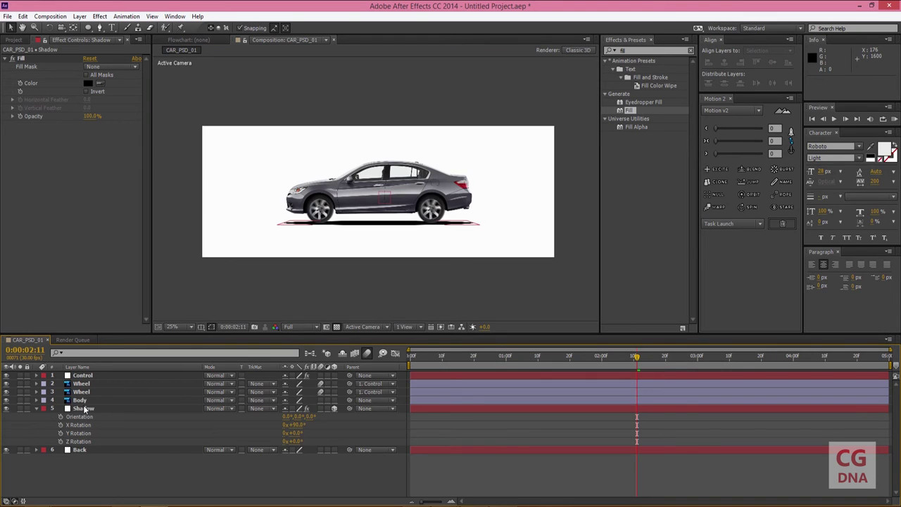
pyautogui.click(85, 408)
pyautogui.click(36, 409)
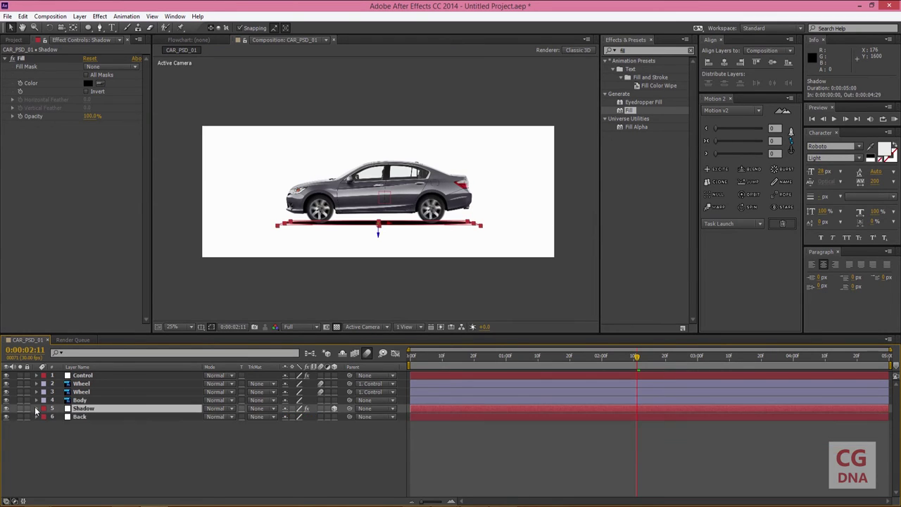
pyautogui.click(36, 409)
pyautogui.click(45, 418)
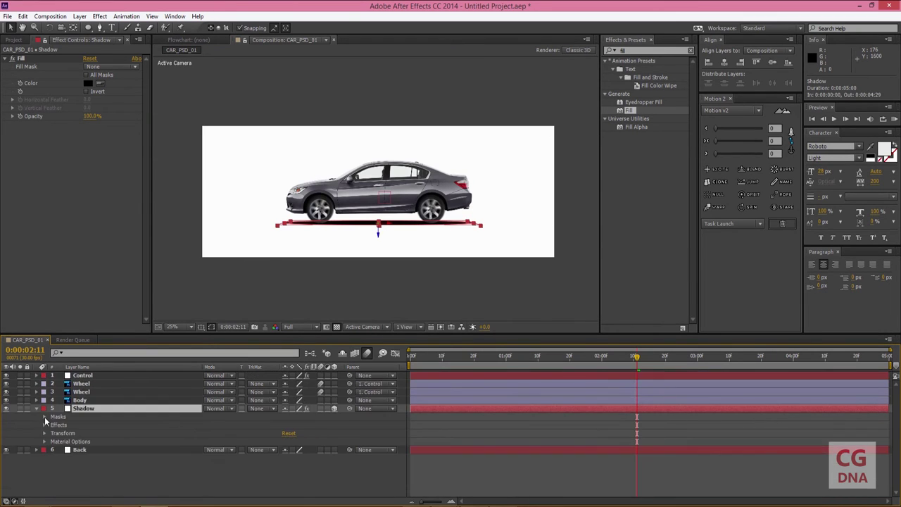
pyautogui.click(45, 417)
pyautogui.click(52, 425)
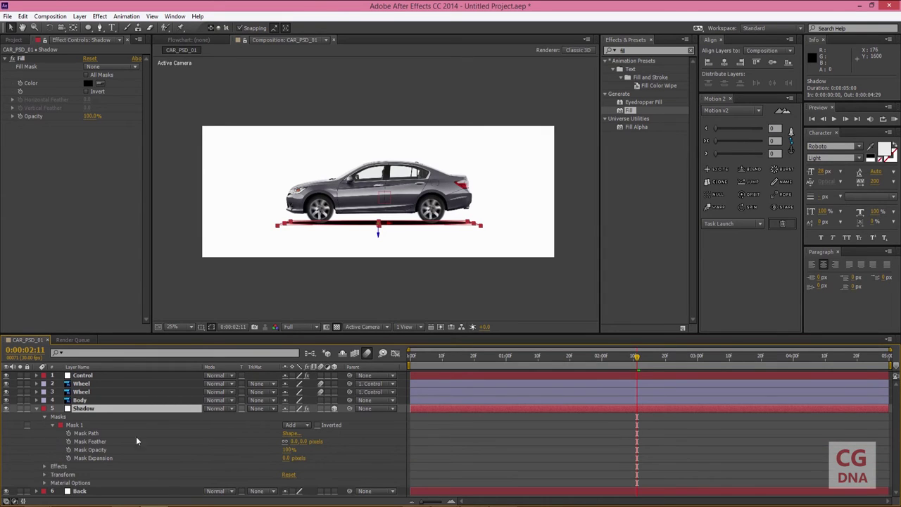
pyautogui.moveTo(294, 444); pyautogui.dragTo(409, 441)
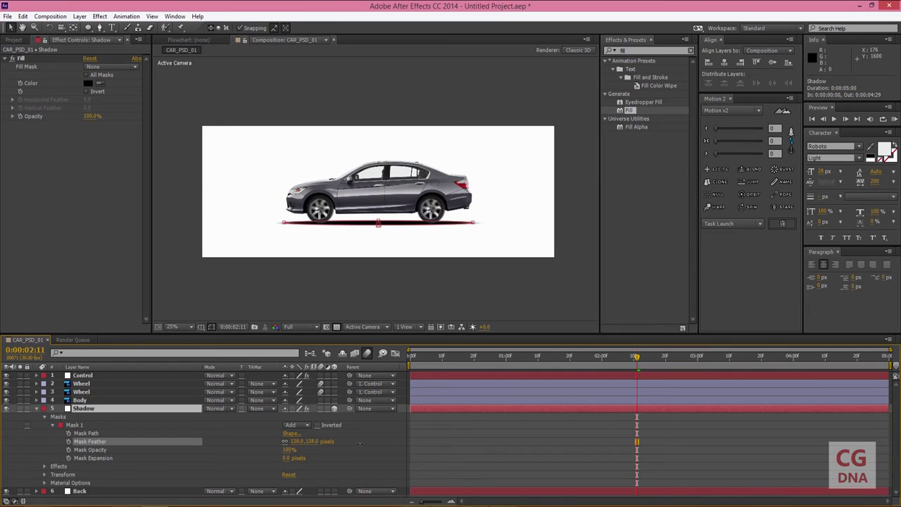
pyautogui.click(28, 423)
pyautogui.click(36, 409)
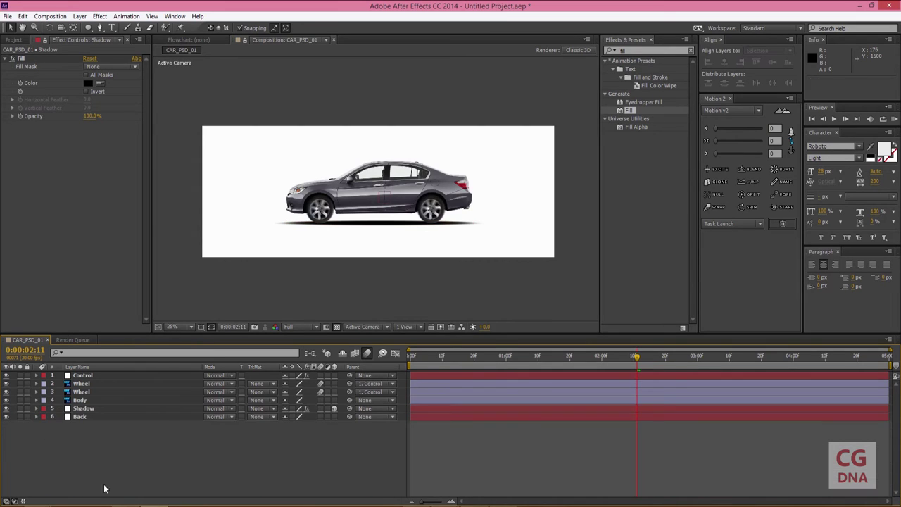
# Set the Shadow layer's Opacity to 25%
pyautogui.click(82, 408)
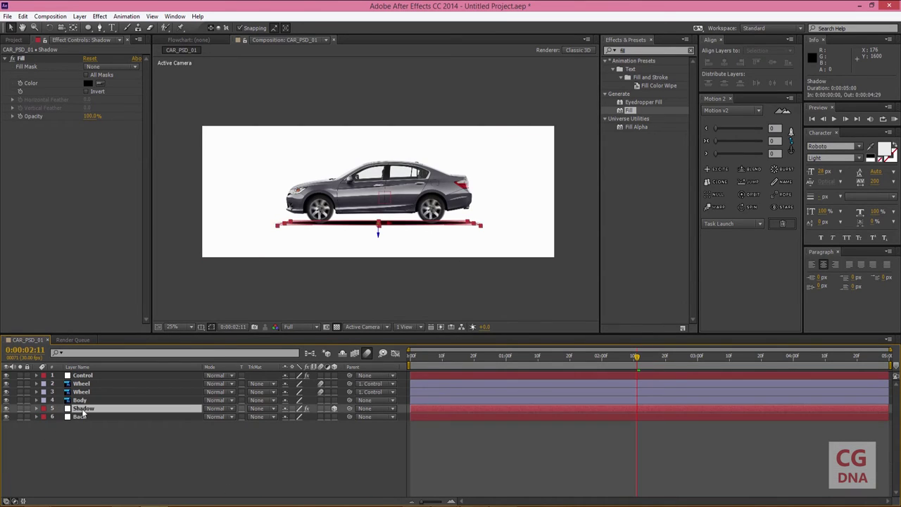
pyautogui.press('t')
pyautogui.click(288, 416)
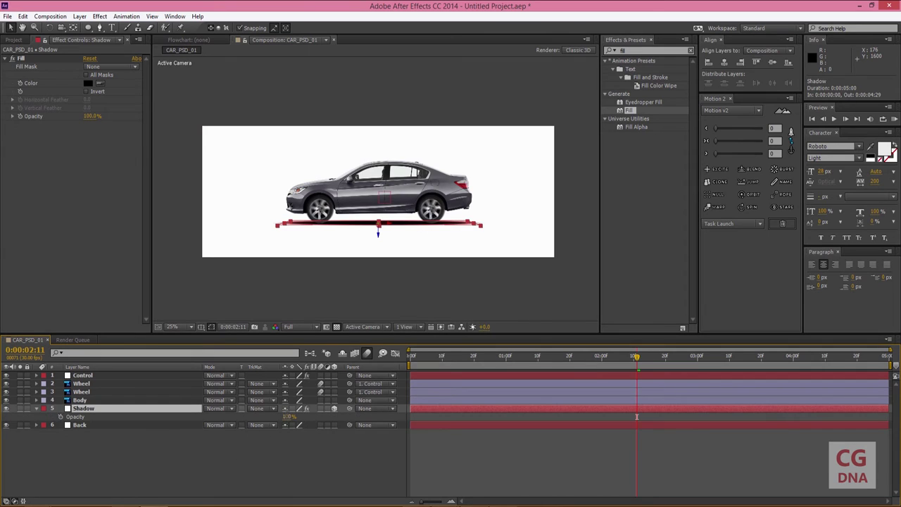
pyautogui.write('25')
pyautogui.press('Return')
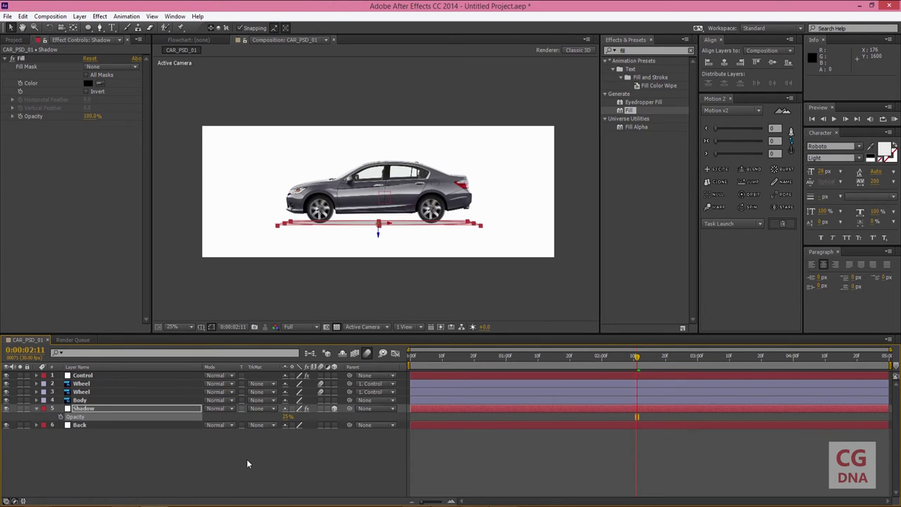
pyautogui.click(247, 463)
pyautogui.moveTo(428, 357); pyautogui.dragTo(447, 363)
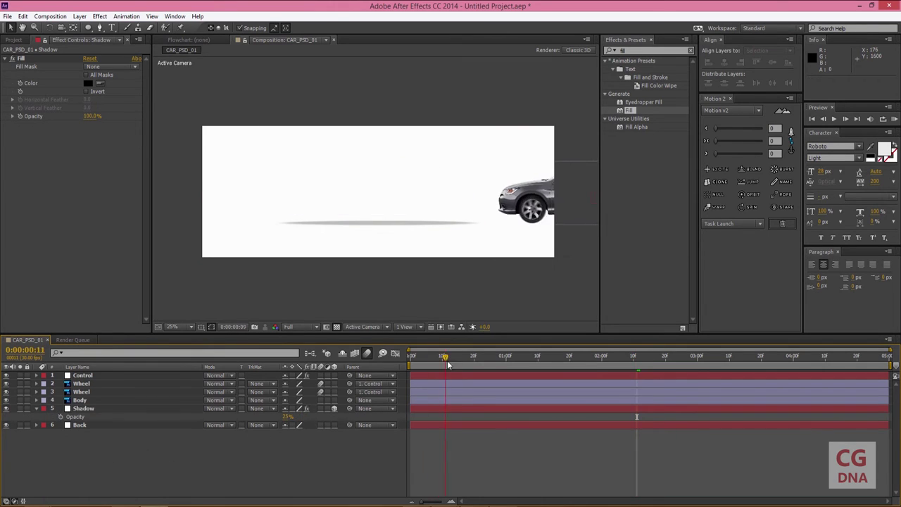
# Undo the opacity change and parent the Shadow layer to the Body layer
pyautogui.hotkey('ctrl', 'z')
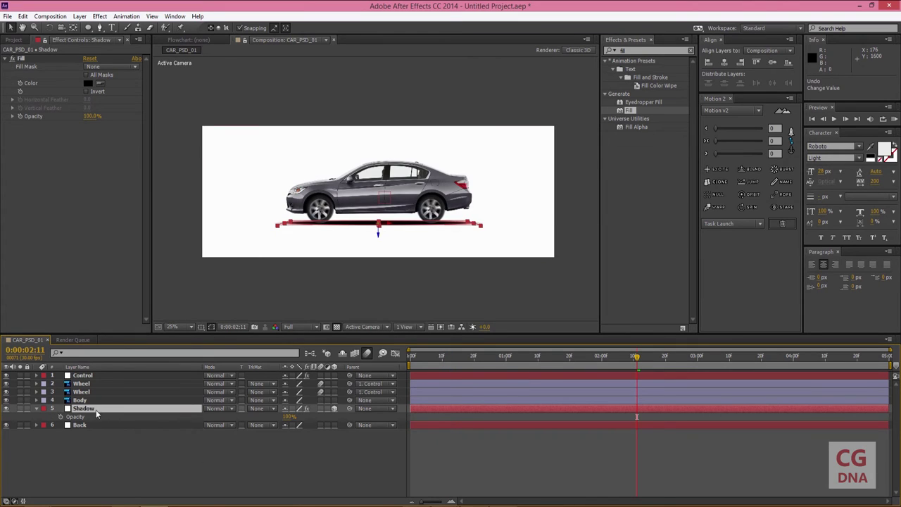
pyautogui.click(96, 413)
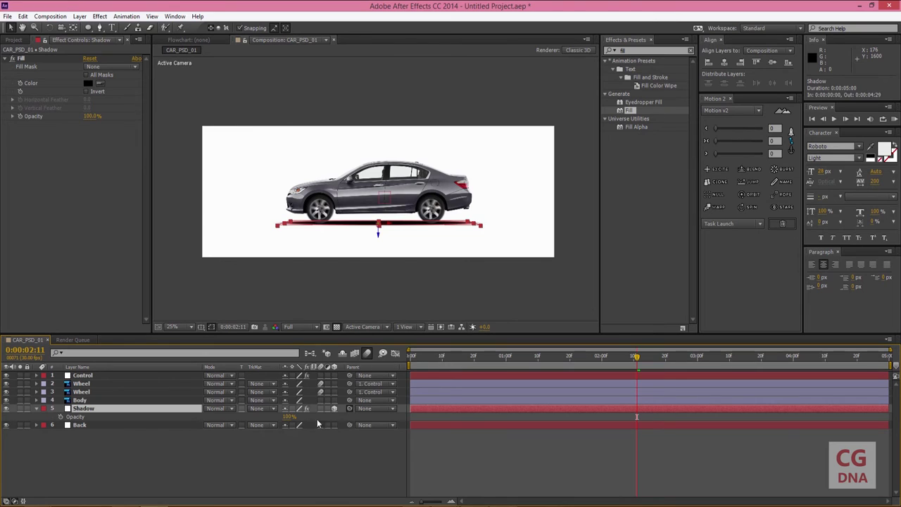
pyautogui.moveTo(350, 408); pyautogui.dragTo(81, 400)
pyautogui.click(117, 466)
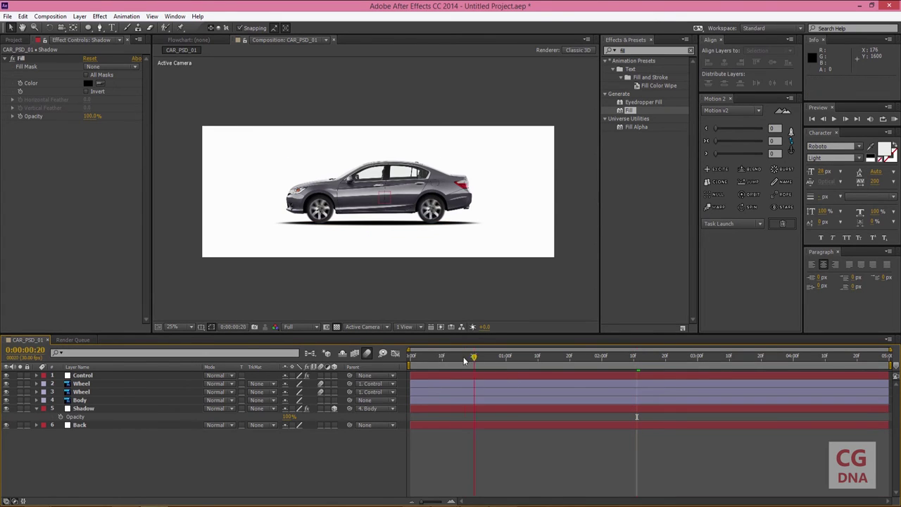
pyautogui.moveTo(636, 356); pyautogui.dragTo(528, 356)
pyautogui.press('space')
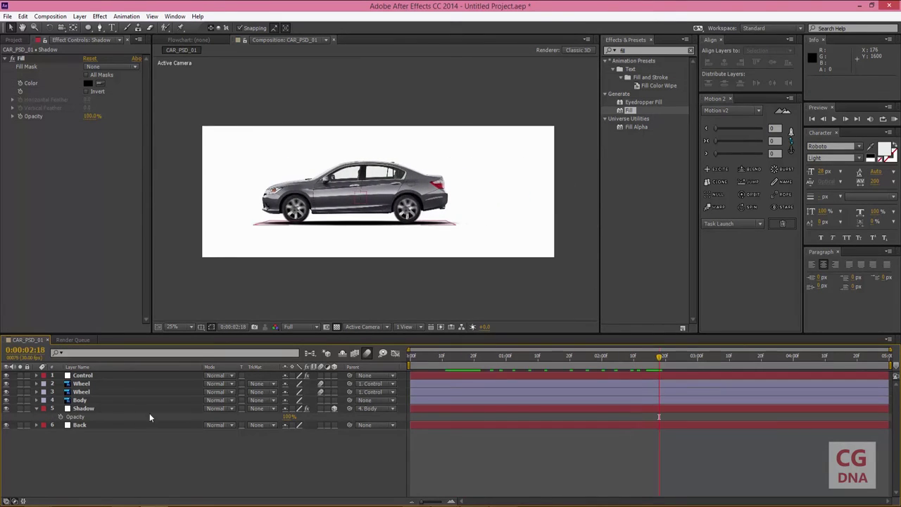
# Set the Shadow's Opacity to 30% and RAM-preview the car driving across
pyautogui.click(98, 409)
pyautogui.click(289, 417)
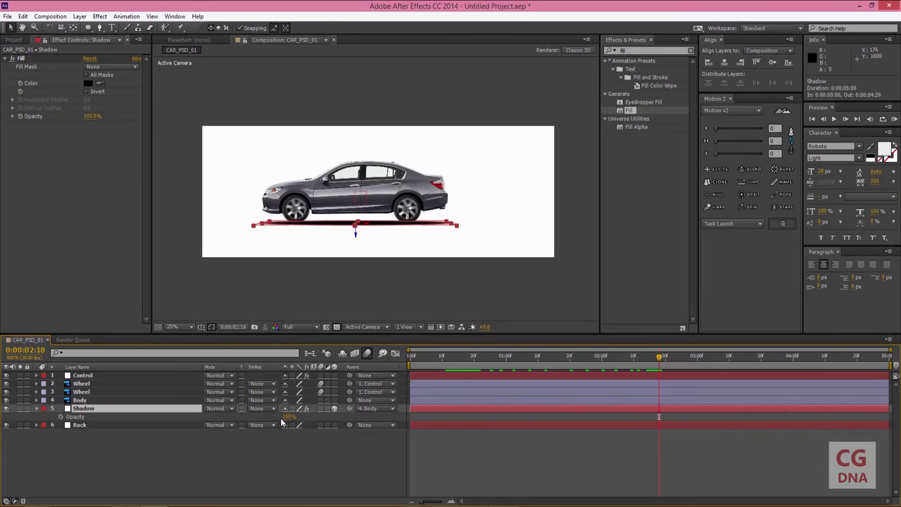
pyautogui.write('25')
pyautogui.click(253, 481)
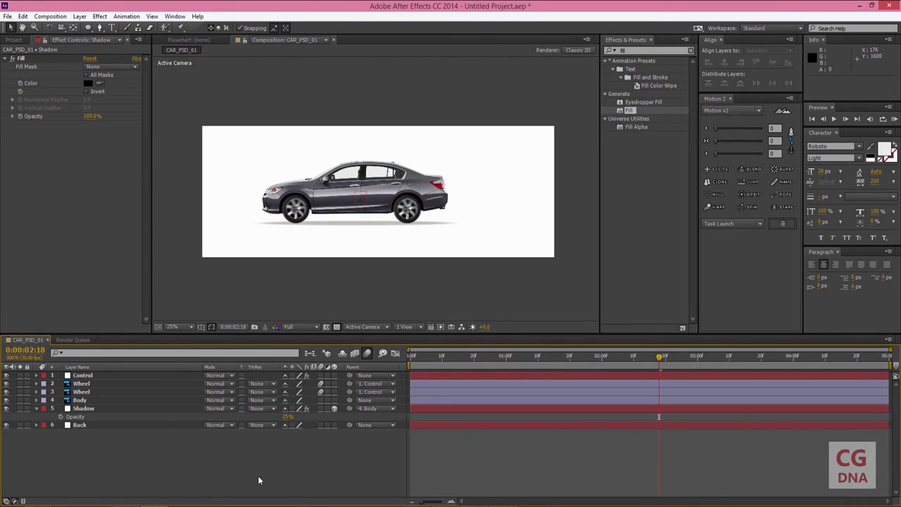
pyautogui.click(288, 417)
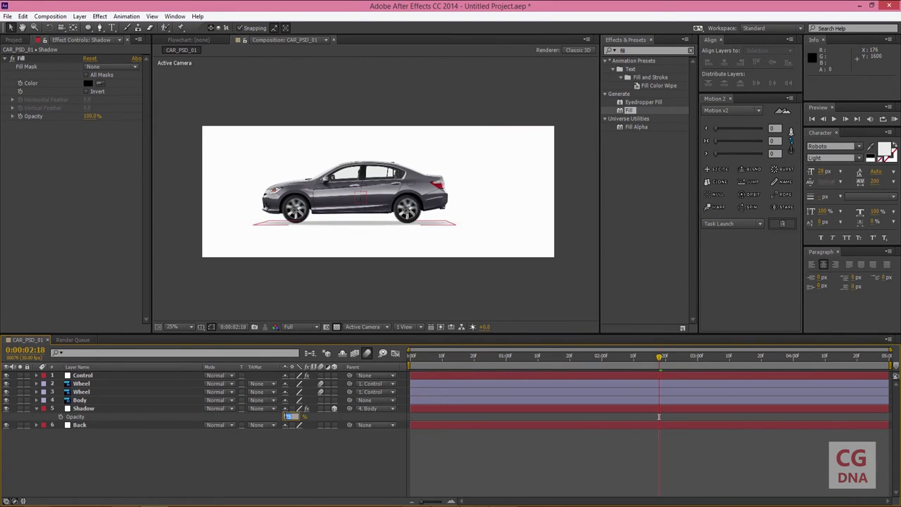
pyautogui.press('Return')
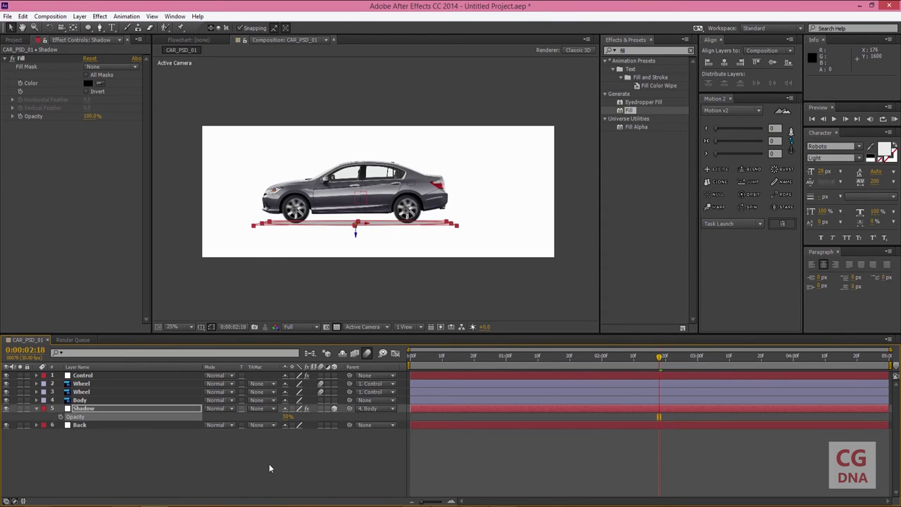
pyautogui.click(269, 468)
pyautogui.press('KP_0')
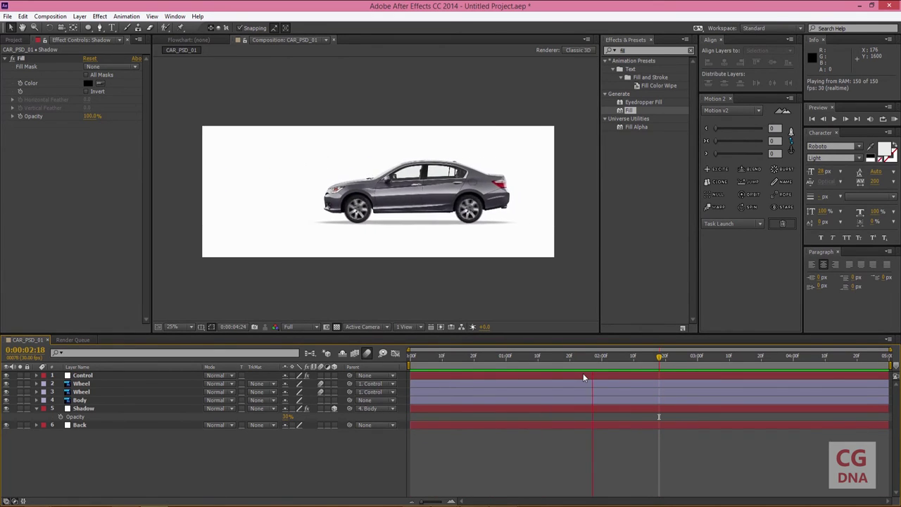
pyautogui.press('space')
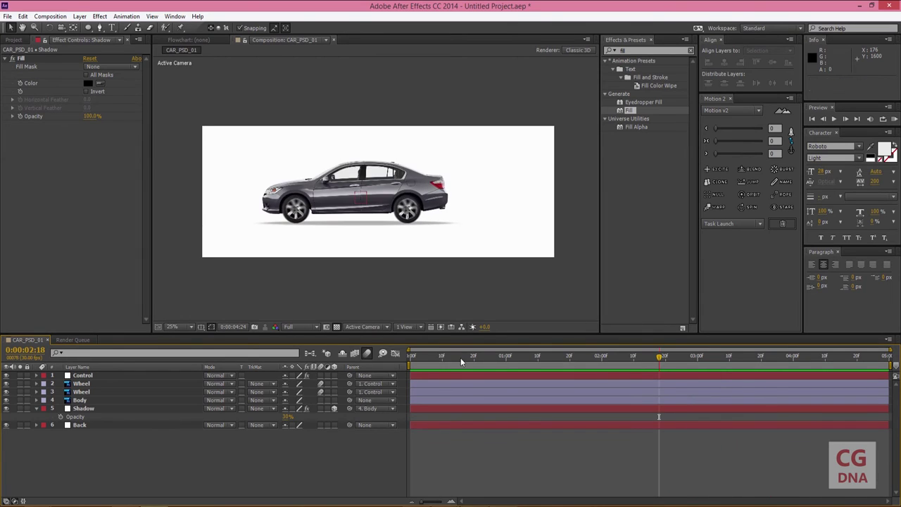
pyautogui.click(81, 409)
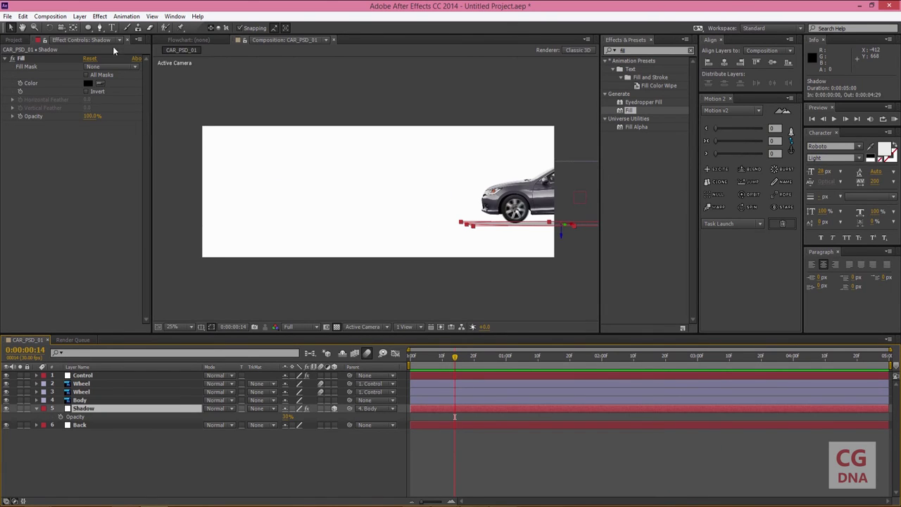
# Add a Gaussian Blur to the Shadow layer with Blurriness set to about 20
pyautogui.click(99, 16)
pyautogui.moveTo(148, 82)
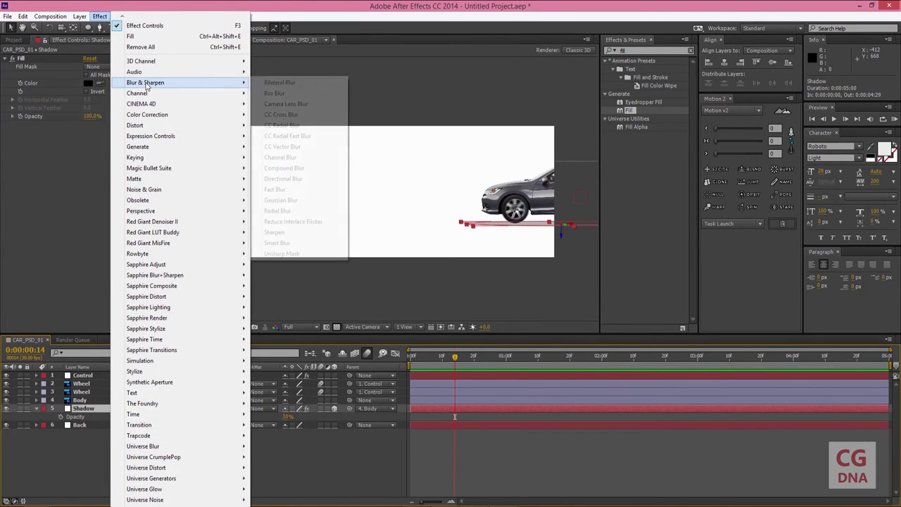
pyautogui.click(274, 201)
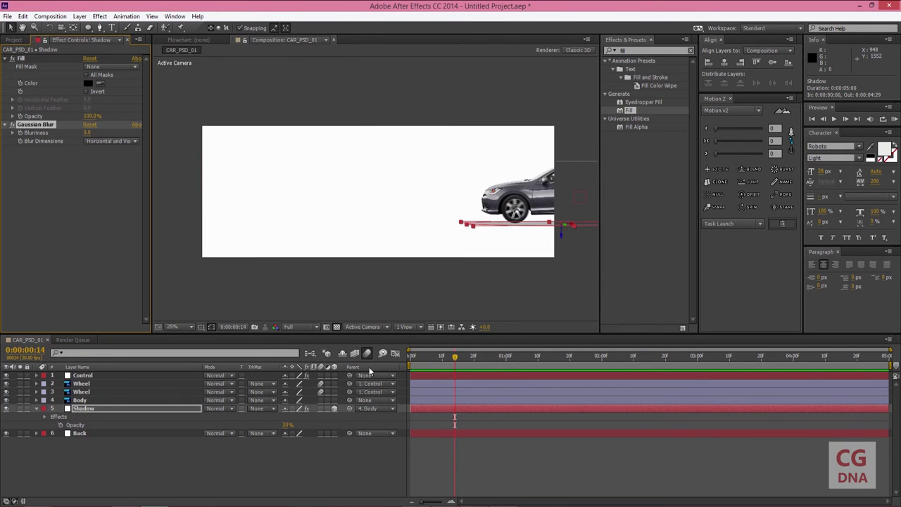
pyautogui.moveTo(454, 360); pyautogui.dragTo(541, 363)
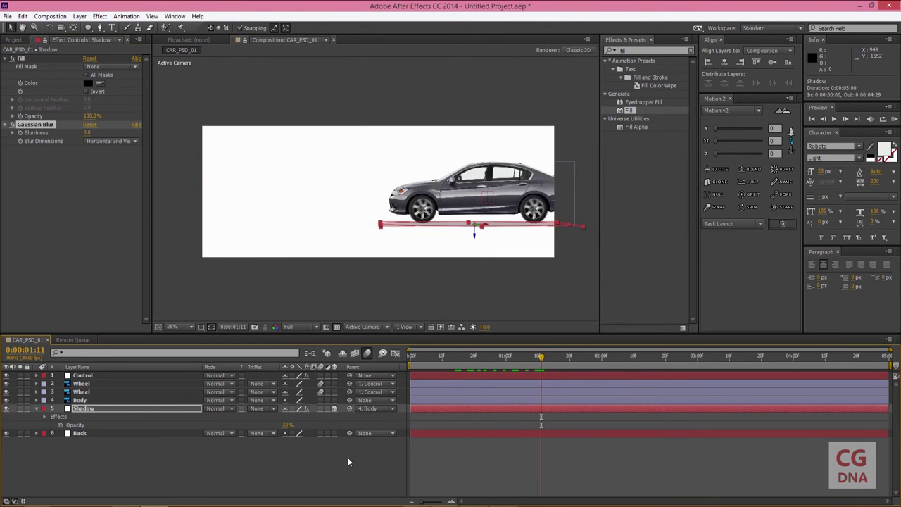
pyautogui.click(304, 425)
pyautogui.moveTo(87, 132)
pyautogui.mouseDown()
pyautogui.moveTo(220, 152)
pyautogui.moveTo(155, 156)
pyautogui.moveTo(207, 258)
pyautogui.mouseUp()
pyautogui.click(166, 314)
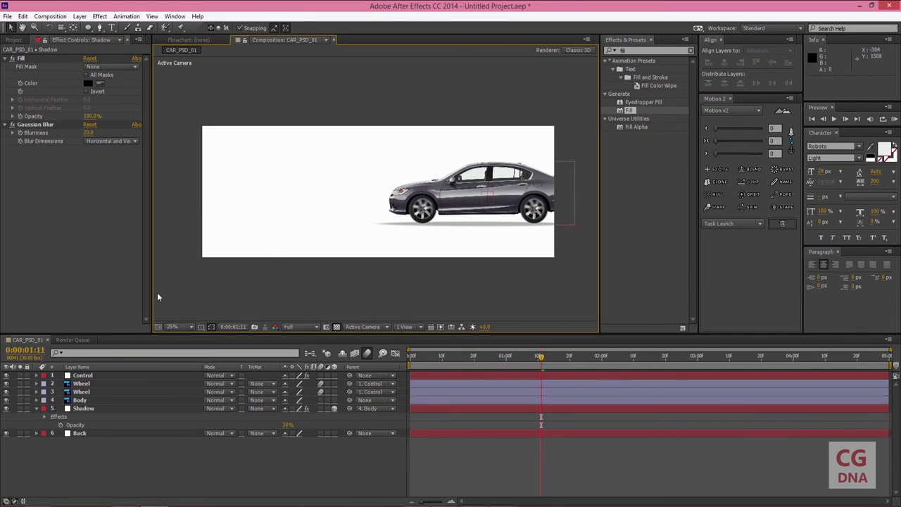
pyautogui.click(12, 127)
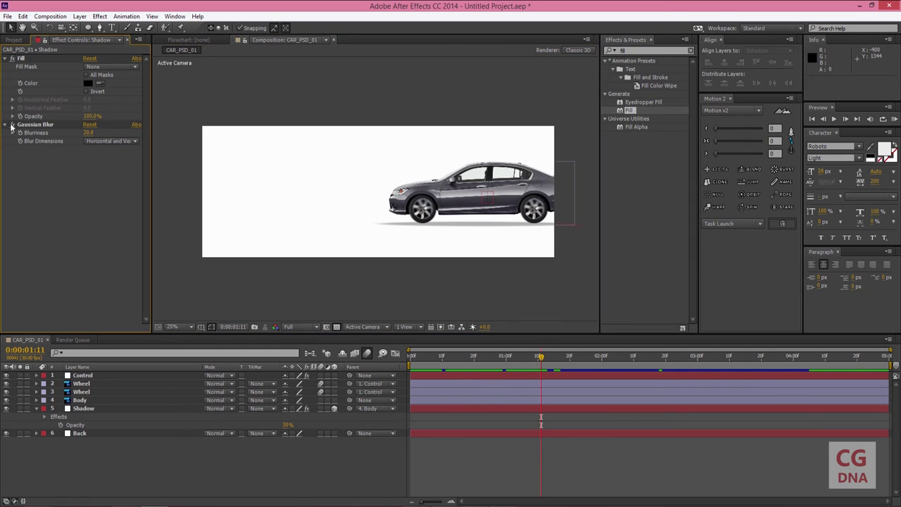
pyautogui.click(12, 126)
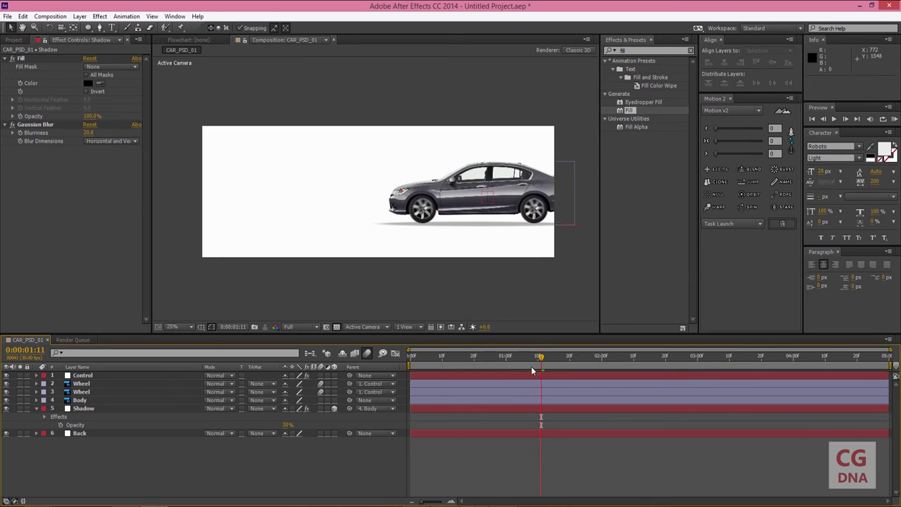
pyautogui.moveTo(532, 371)
pyautogui.mouseDown()
pyautogui.moveTo(642, 395)
pyautogui.moveTo(622, 394)
pyautogui.mouseUp()
pyautogui.click(76, 375)
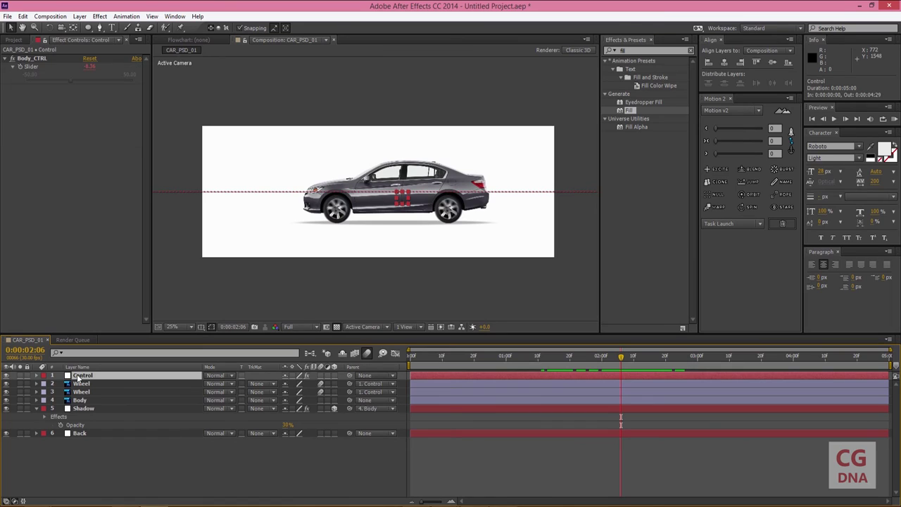
# Edit the Control layer's Body_CTRL expression to wiggle(0.5,5), then scrub and RAM-preview the drive
pyautogui.click(37, 375)
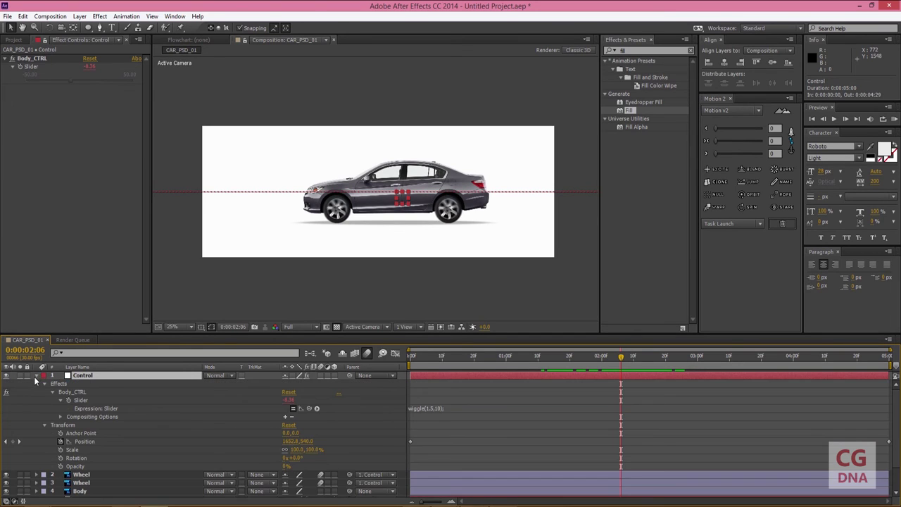
pyautogui.click(432, 408)
pyautogui.write('0')
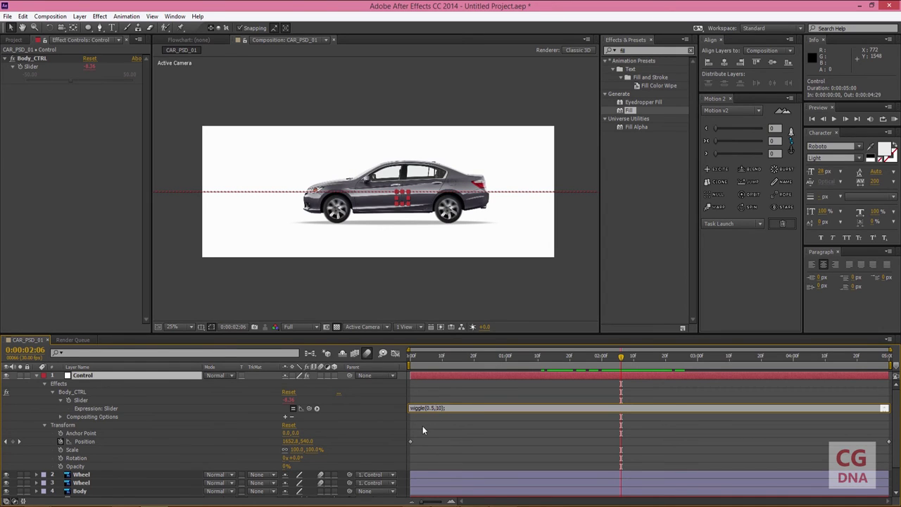
pyautogui.click(380, 415)
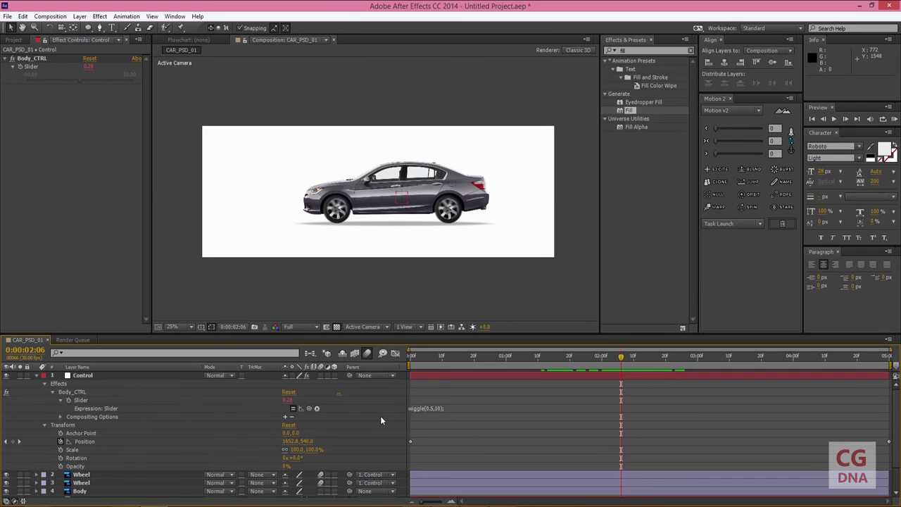
pyautogui.click(434, 360)
pyautogui.moveTo(435, 361)
pyautogui.mouseDown()
pyautogui.moveTo(625, 394)
pyautogui.moveTo(472, 413)
pyautogui.mouseUp()
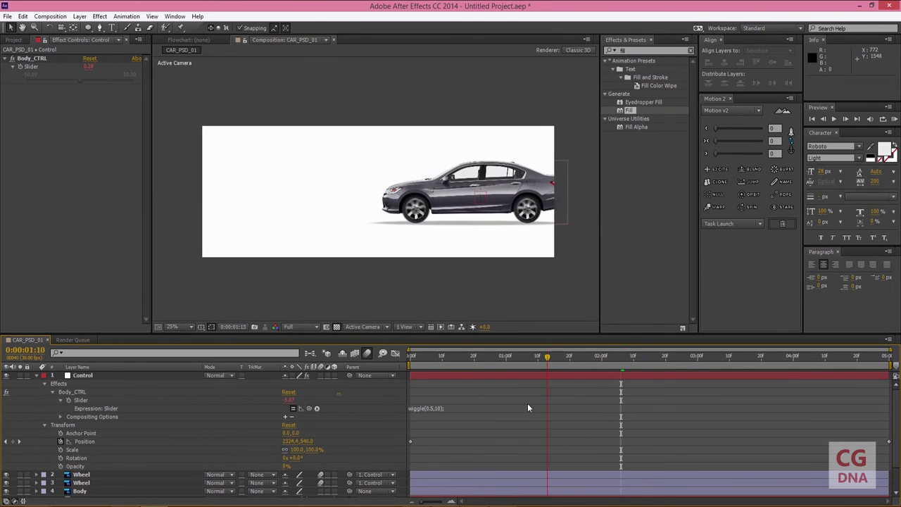
pyautogui.click(436, 408)
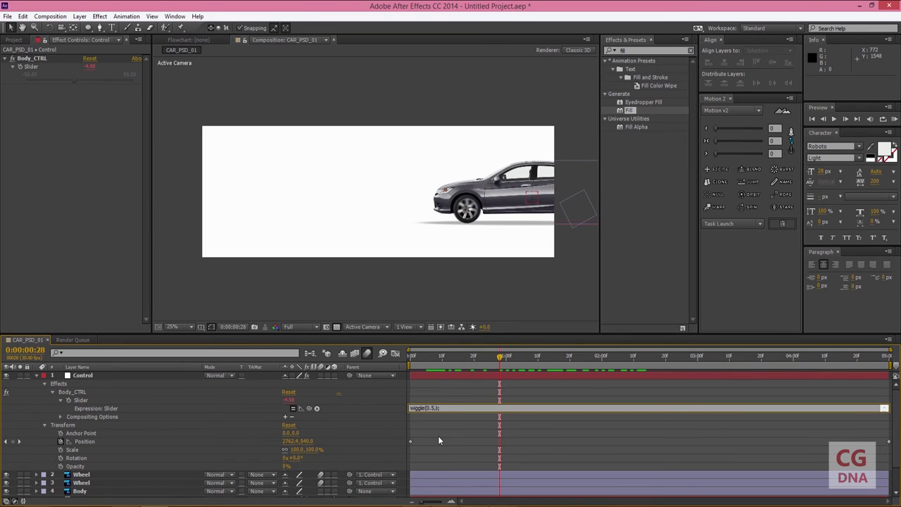
pyautogui.write('5')
pyautogui.click(341, 436)
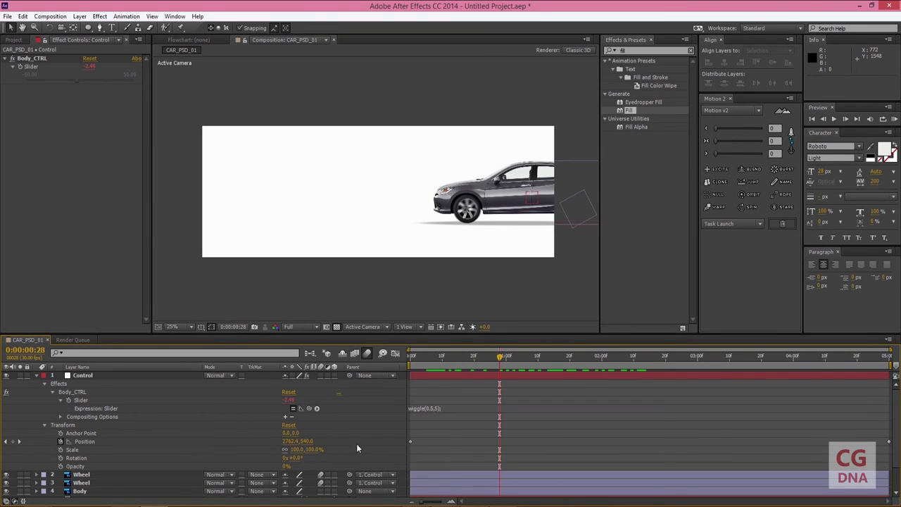
pyautogui.moveTo(489, 365)
pyautogui.mouseDown()
pyautogui.moveTo(725, 385)
pyautogui.moveTo(657, 399)
pyautogui.mouseUp()
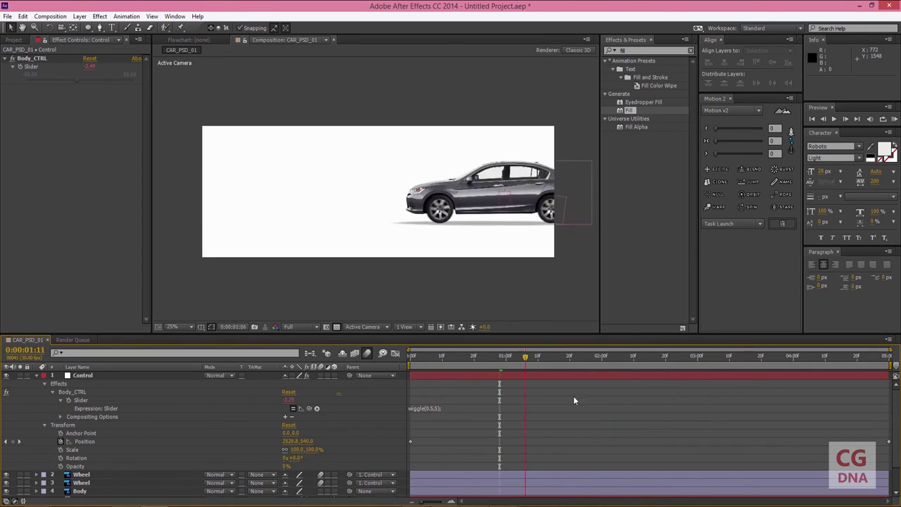
pyautogui.press('KP_0')
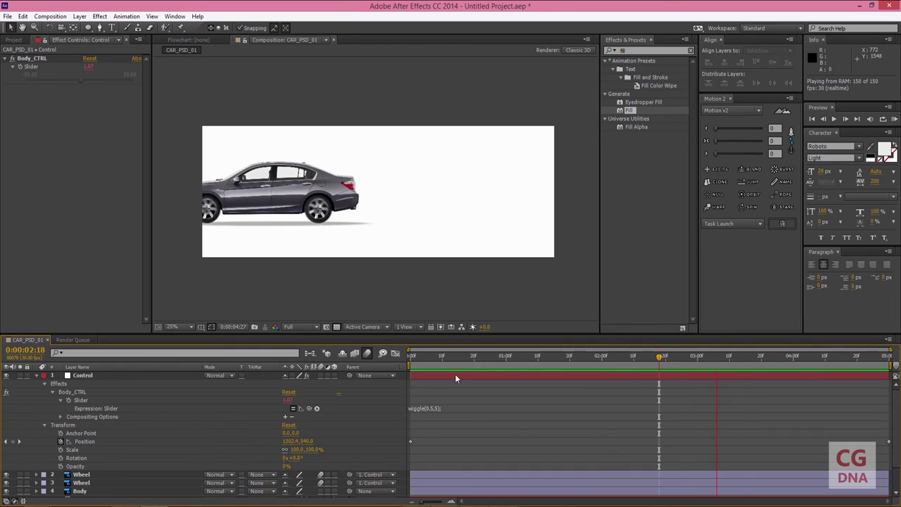
pyautogui.click(405, 371)
# Move the Control layer's final Position keyframe to 0:00:03:00
pyautogui.click(77, 377)
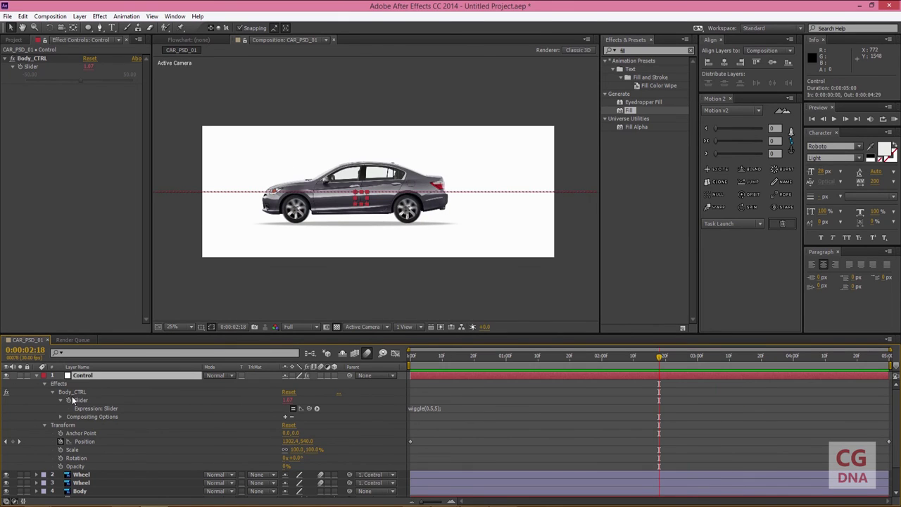
pyautogui.moveTo(890, 442); pyautogui.dragTo(703, 442)
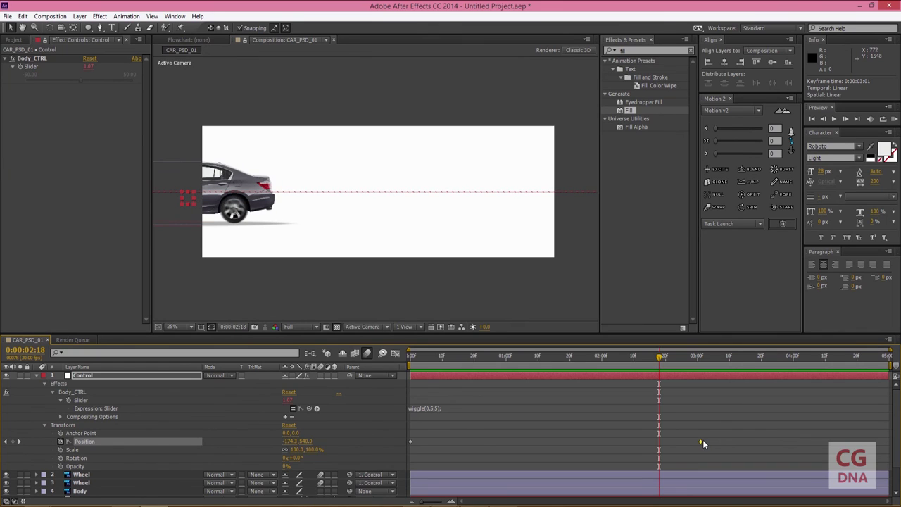
pyautogui.click(701, 368)
pyautogui.press('pageup')
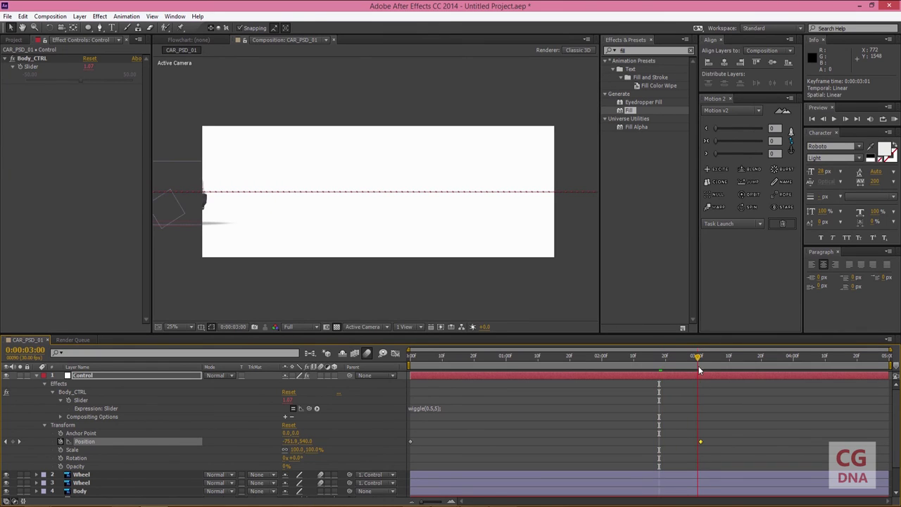
pyautogui.moveTo(698, 442); pyautogui.dragTo(414, 453)
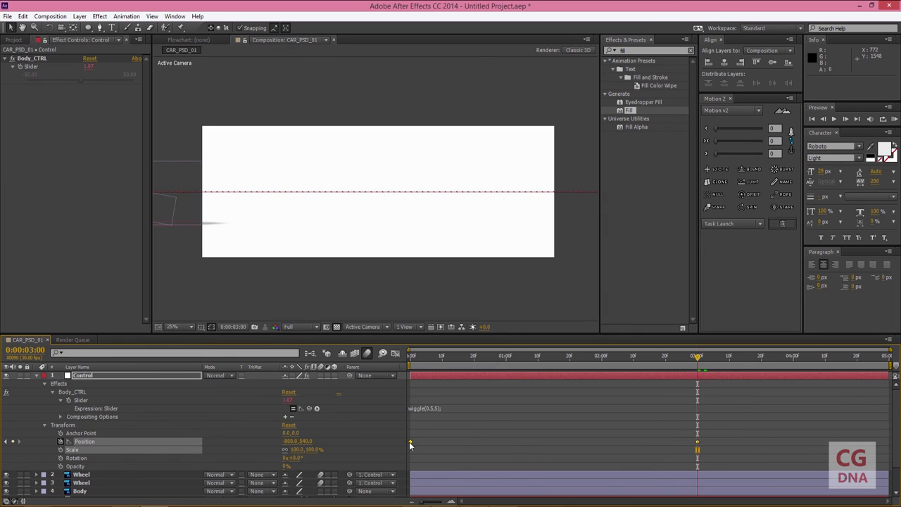
# Apply Easy Ease In to the final Position keyframe, end the work area at 3 seconds, and preview
pyautogui.rightClick(410, 441)
pyautogui.moveTo(453, 434)
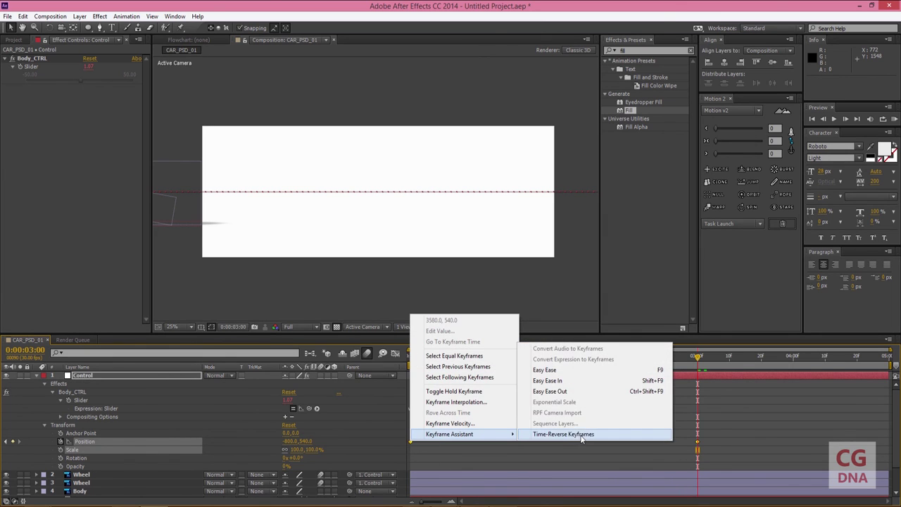
pyautogui.click(556, 381)
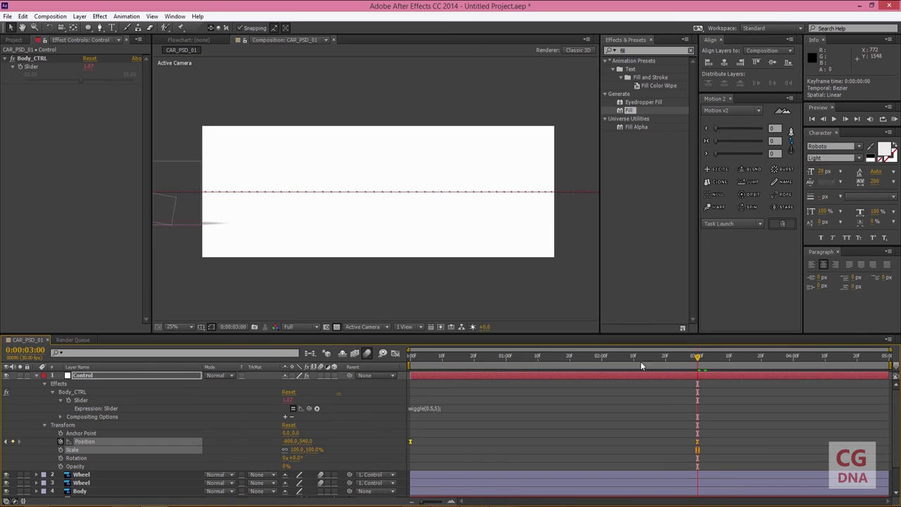
pyautogui.moveTo(889, 365); pyautogui.dragTo(711, 365)
pyautogui.press('space')
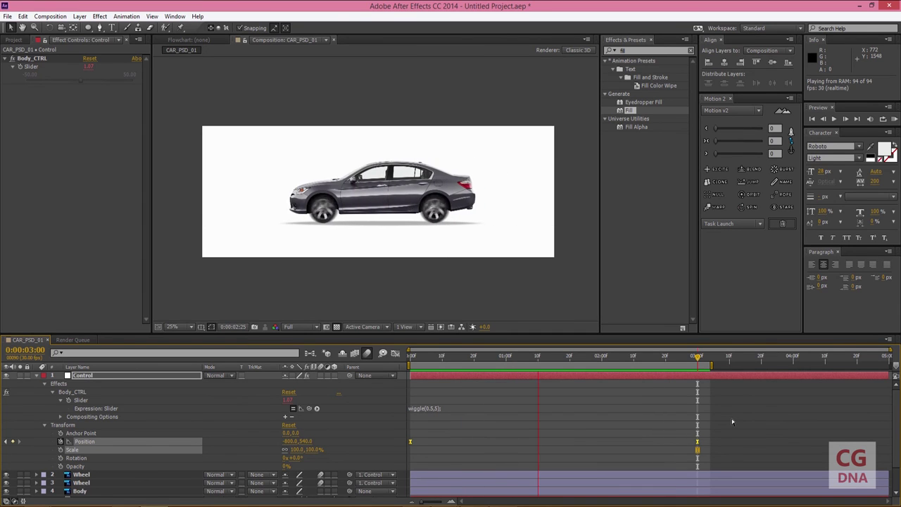
# Stop the preview, scrub the car to frame centre, and collapse the Control and Shadow layers' properties
pyautogui.click(491, 357)
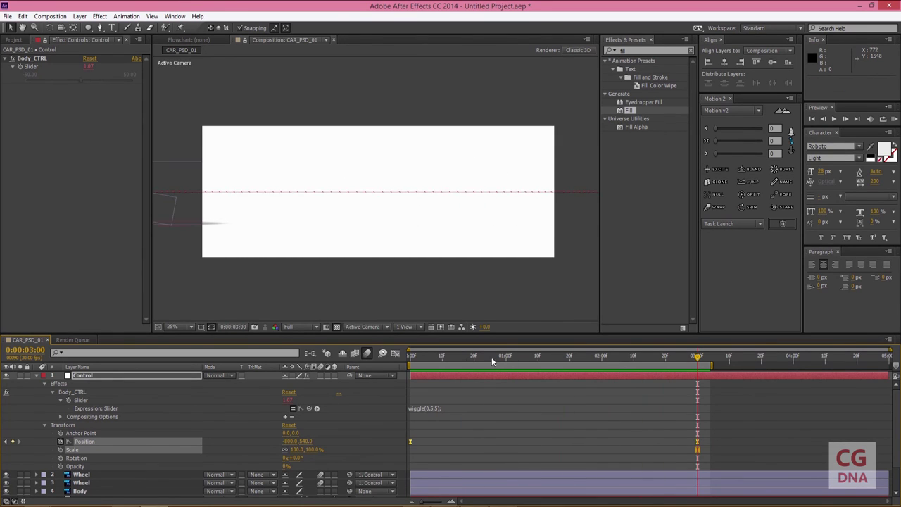
pyautogui.click(454, 357)
pyautogui.moveTo(466, 365); pyautogui.dragTo(544, 375)
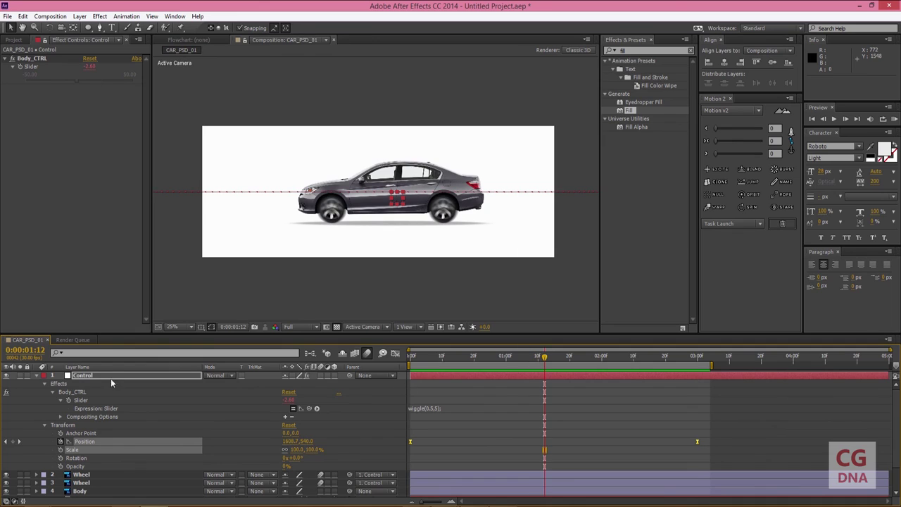
pyautogui.click(36, 375)
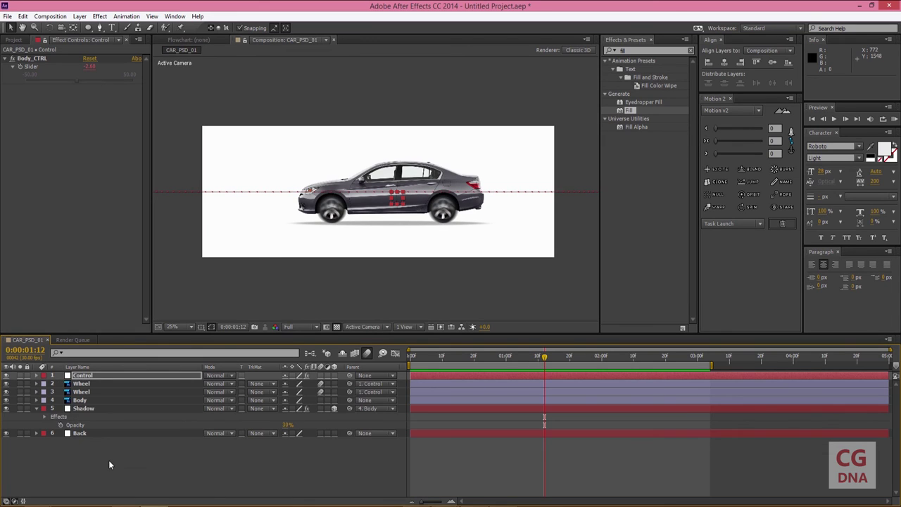
pyautogui.click(109, 459)
pyautogui.click(37, 409)
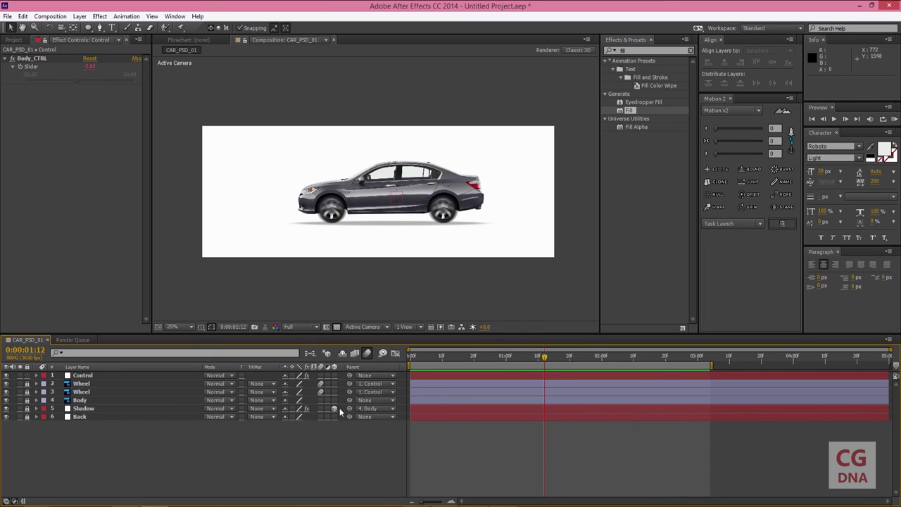
# Scrub through the car's bounce, then zoom the viewer in and back out to the full frame
pyautogui.moveTo(445, 359); pyautogui.dragTo(548, 381)
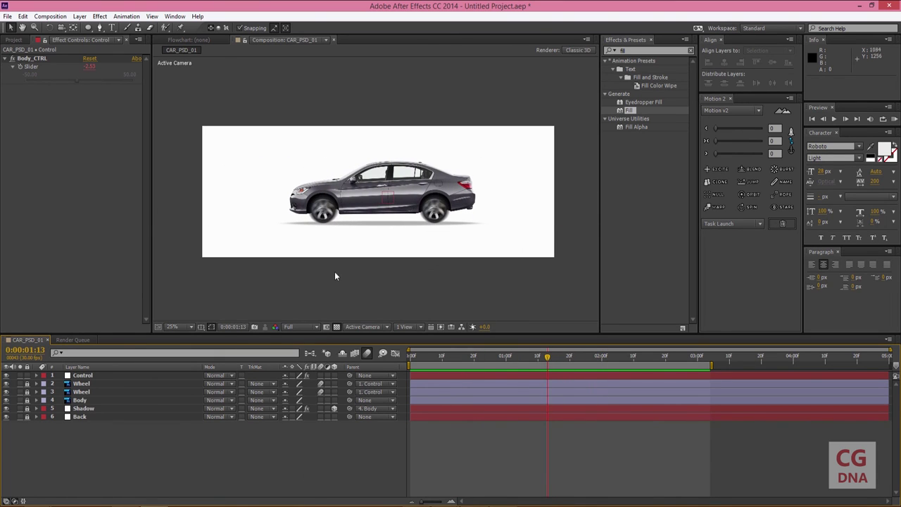
pyautogui.press('.')
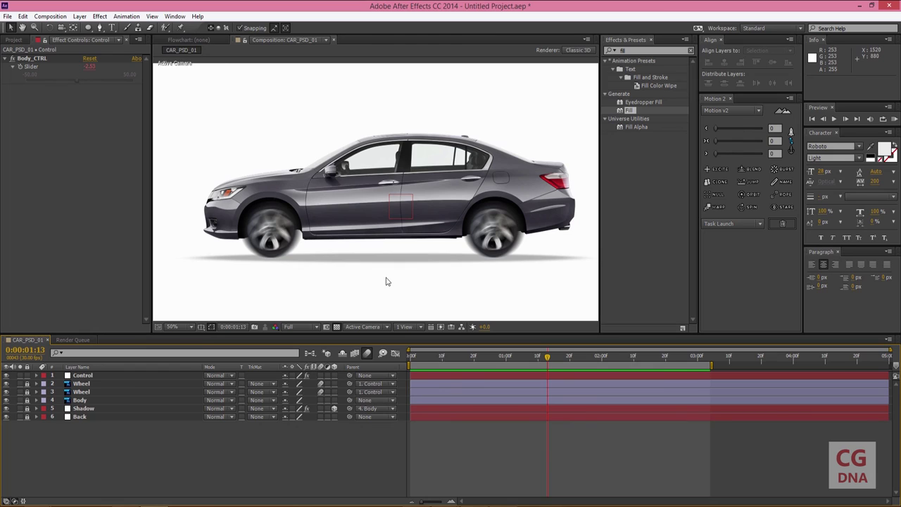
pyautogui.press(',')
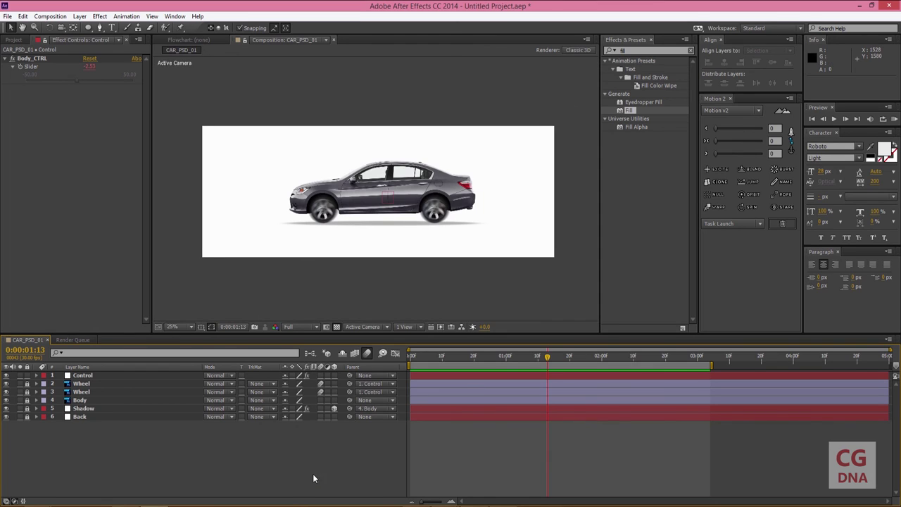